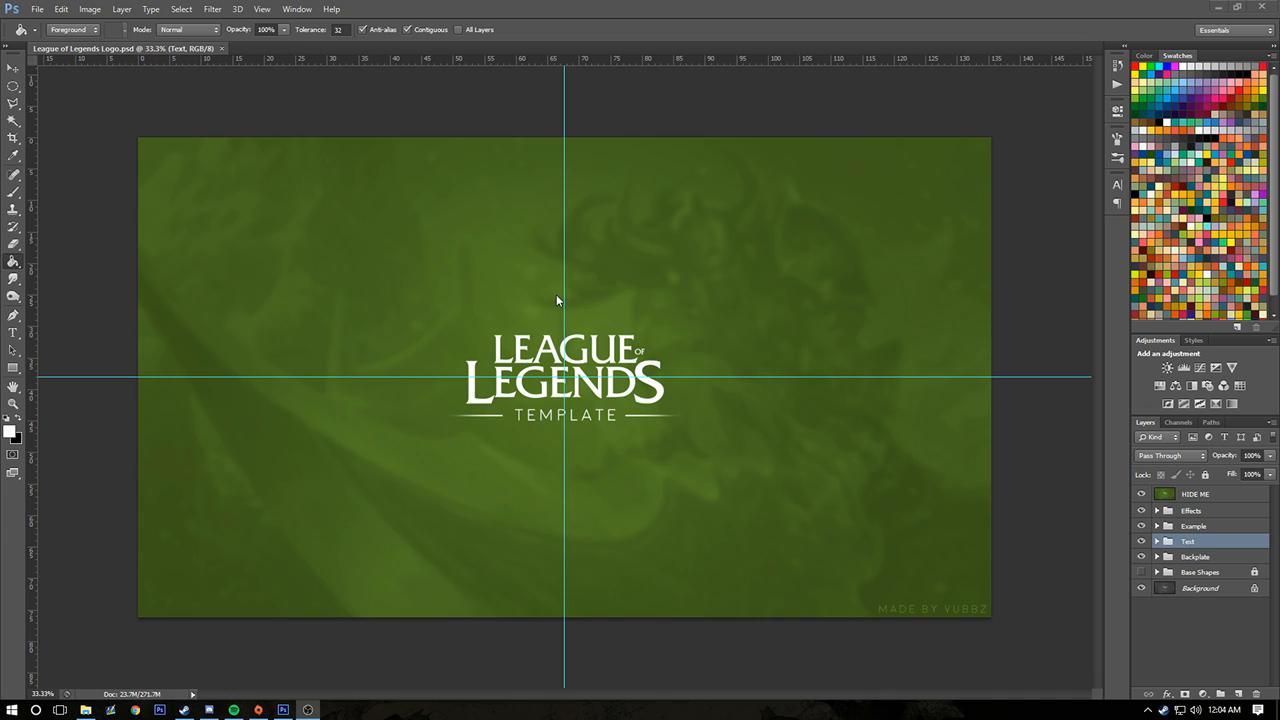
Hide the HIDE ME layer and delete the Example group
click(6, 338)
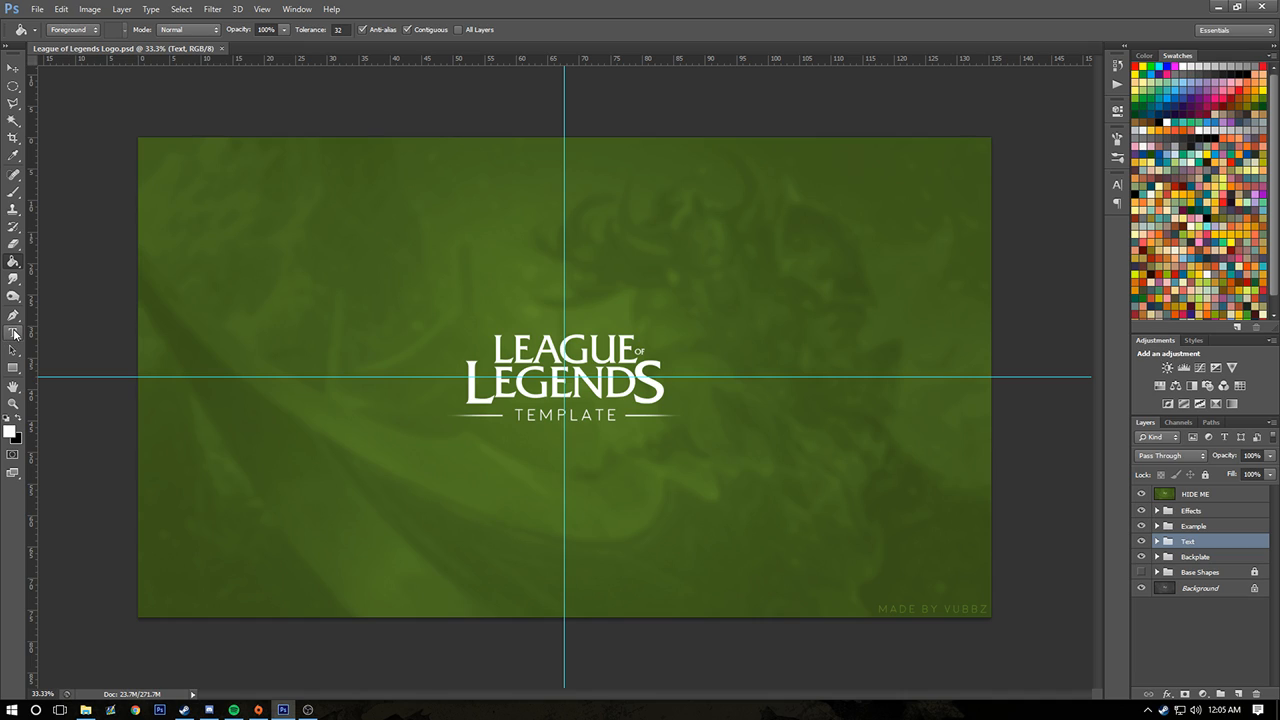
click(14, 334)
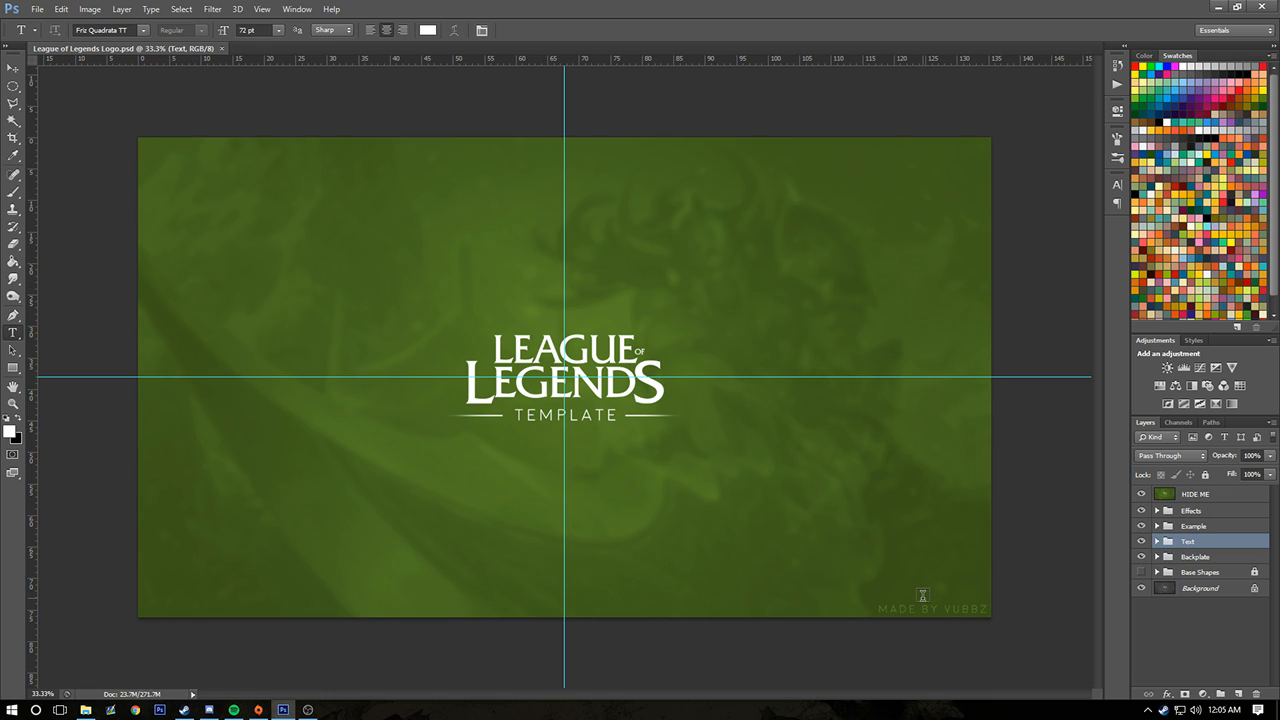
click(1141, 494)
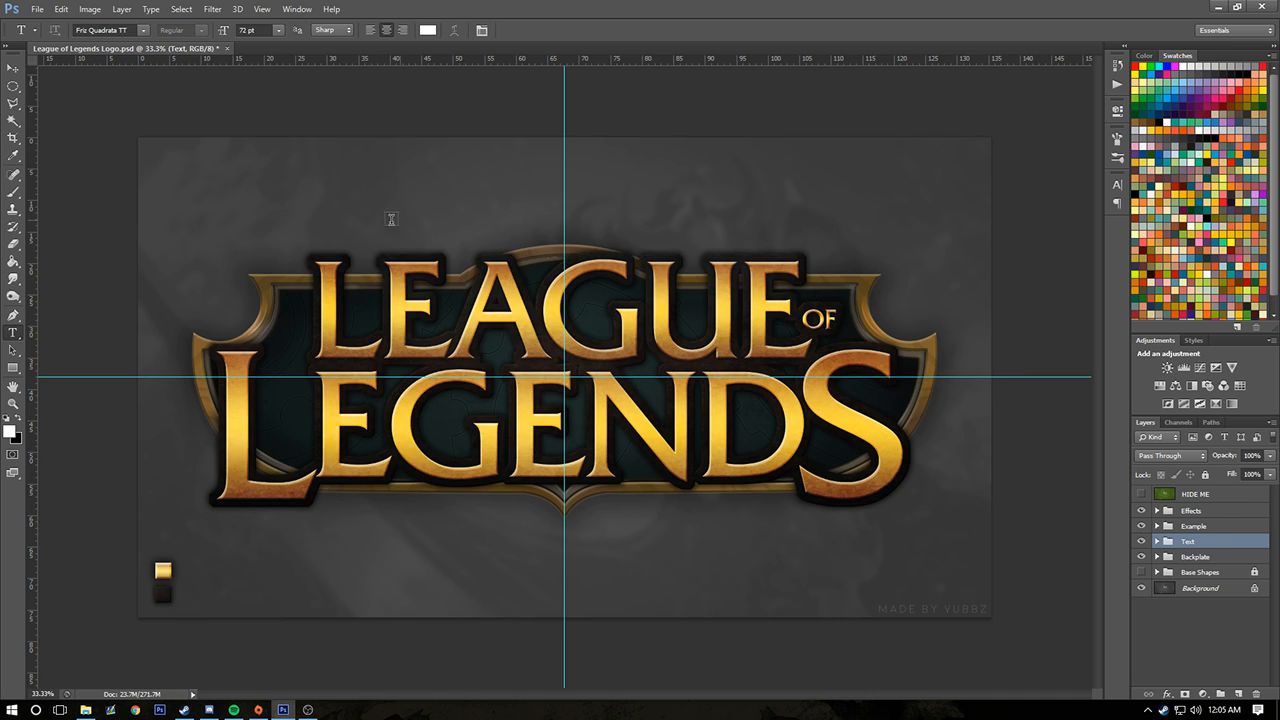
click(1195, 527)
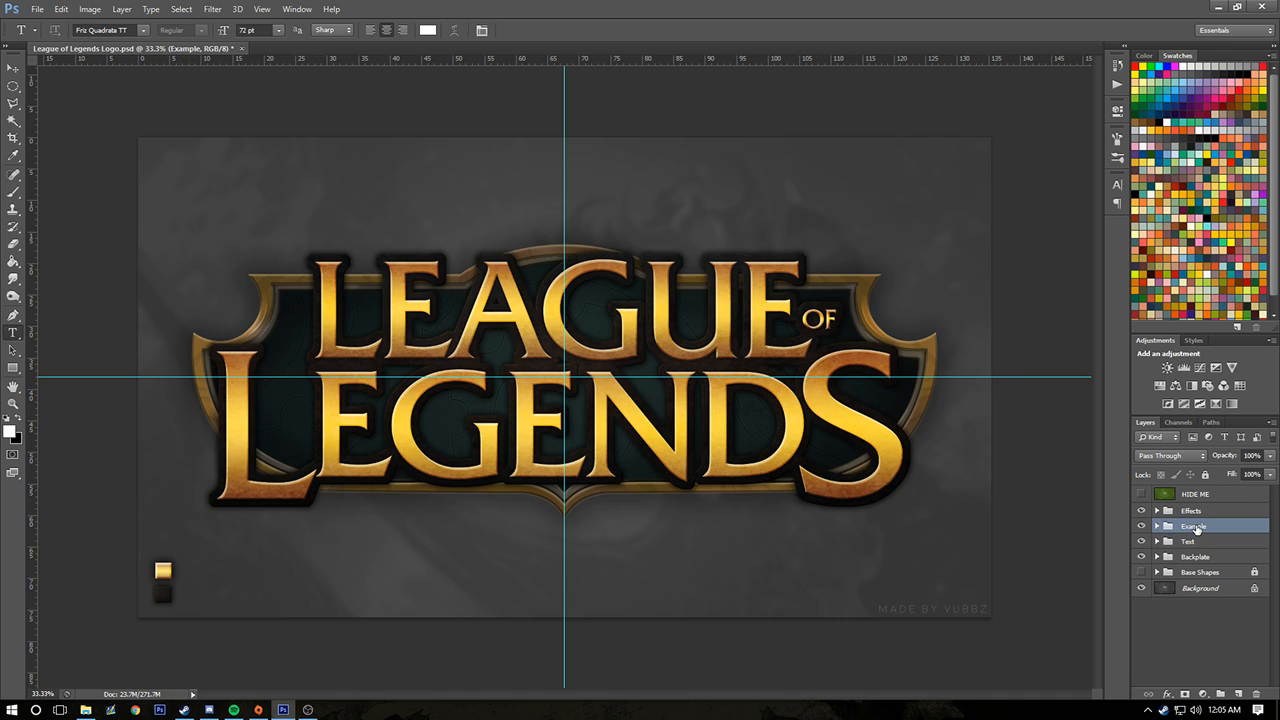
click(1142, 526)
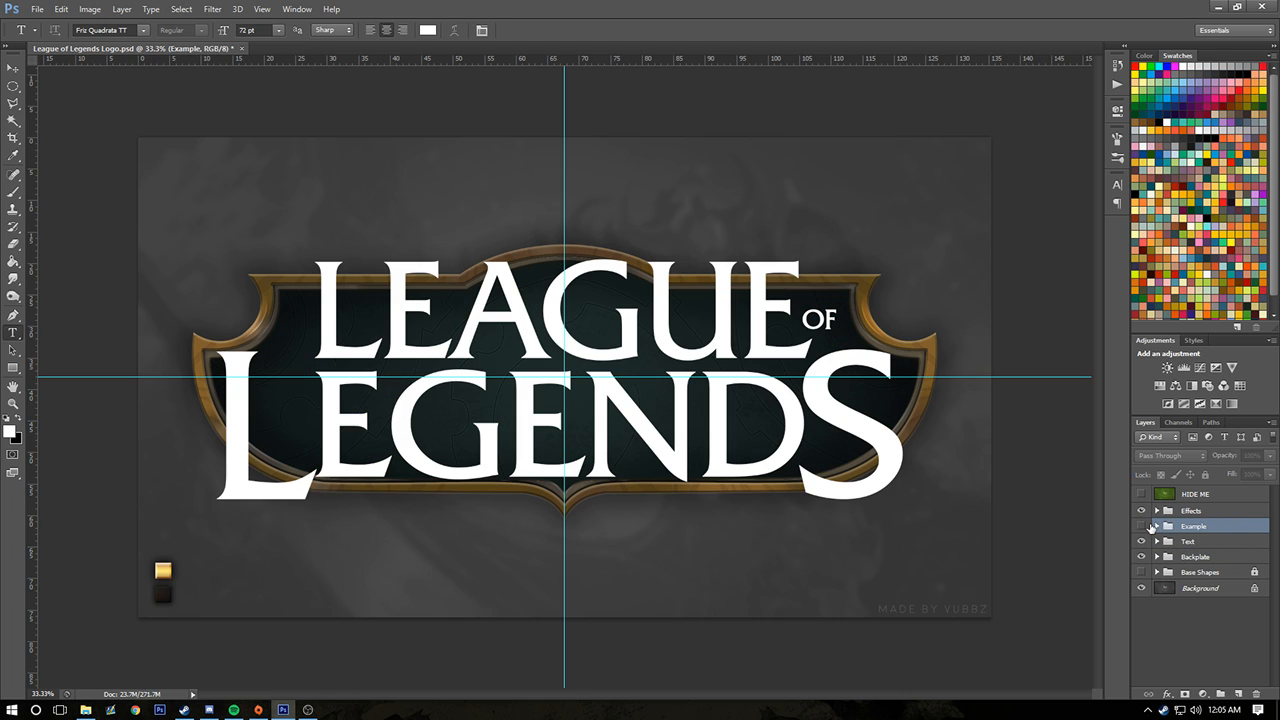
click(1146, 527)
key(Delete)
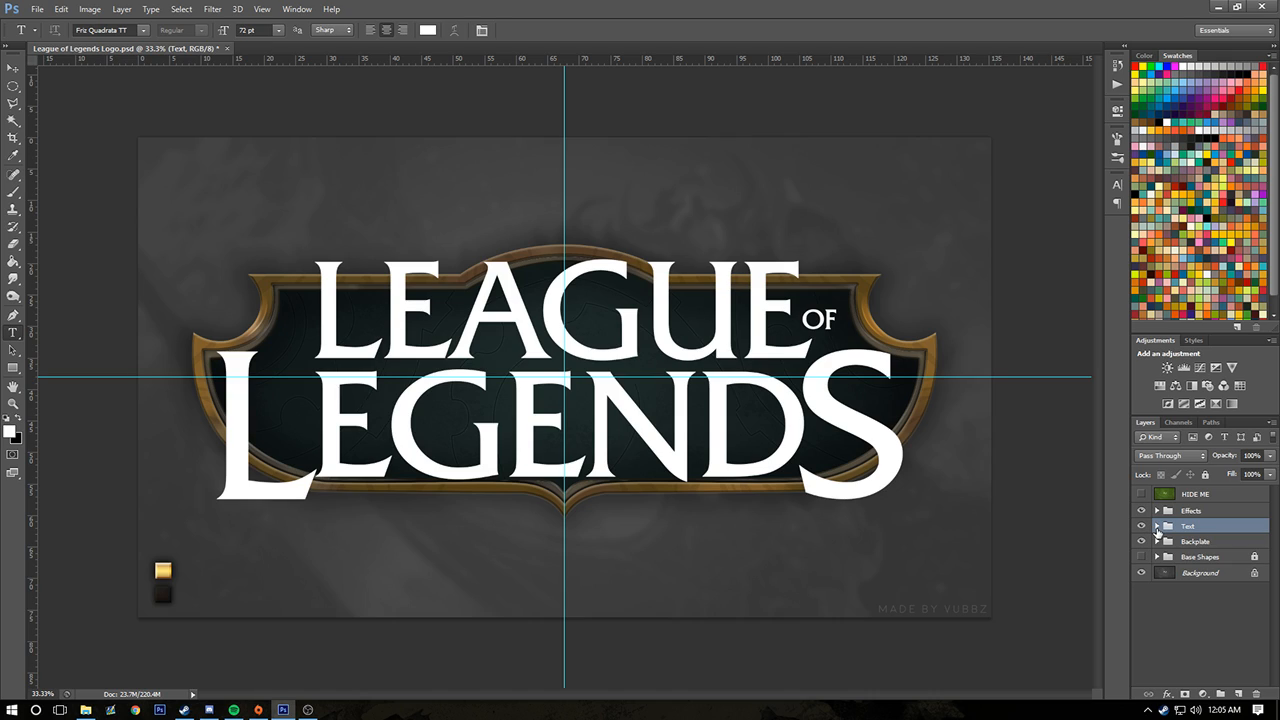
Copy the layer style of the Text Layer Style layer in the Effects group, with the Text group expanded
click(1157, 526)
click(1157, 510)
click(1216, 527)
right_click(1218, 530)
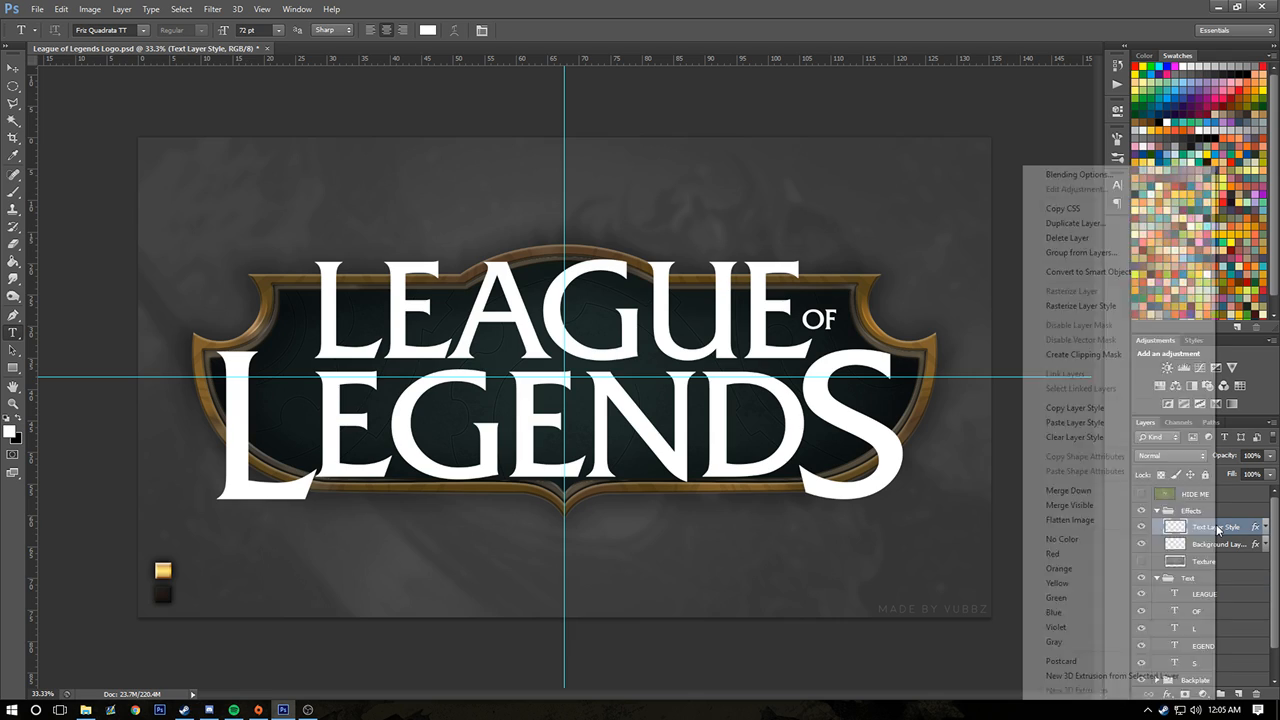
click(1106, 423)
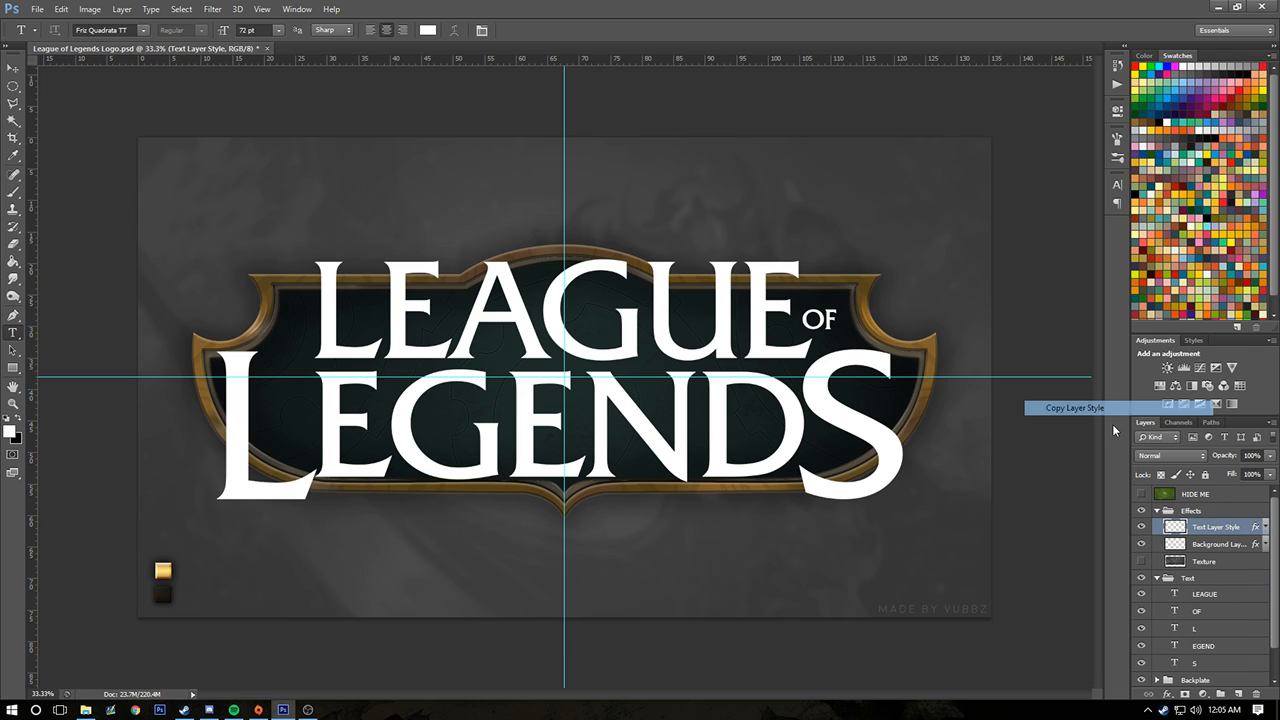
click(1157, 510)
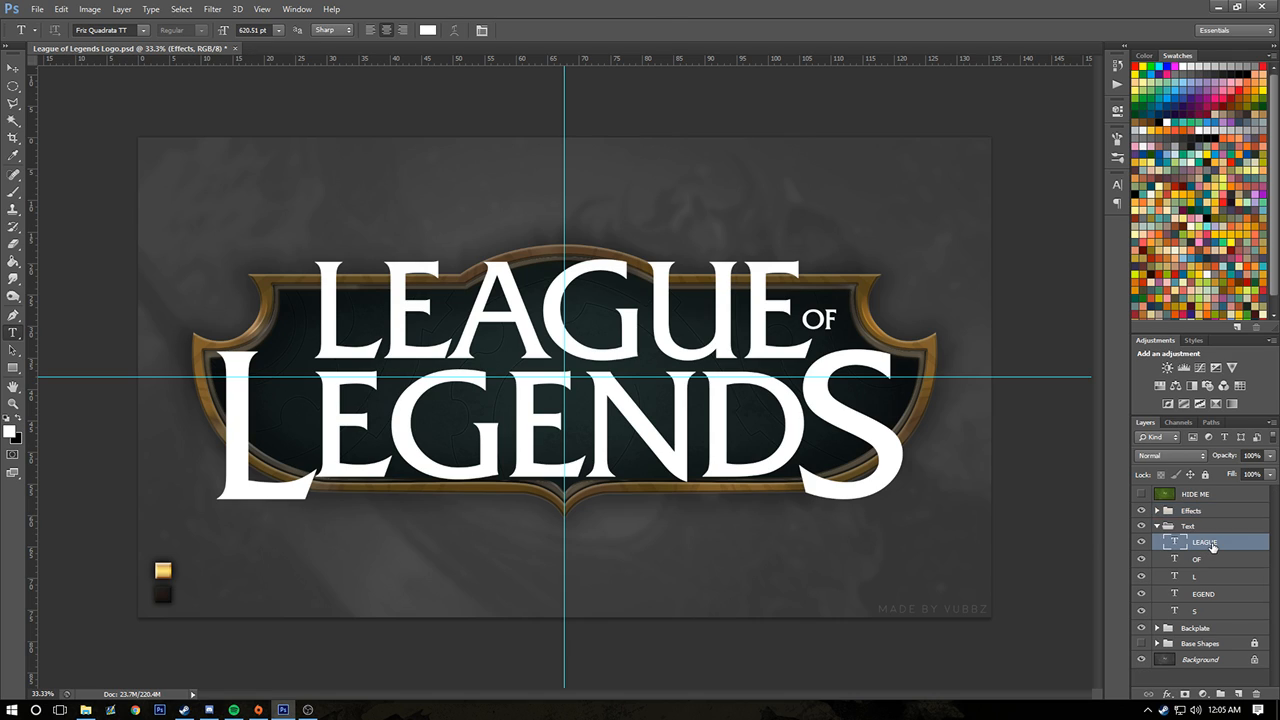
Paste the copied layer style onto the LEAGUE and OF text layers and collapse their effects lists
right_click(1212, 546)
click(1105, 364)
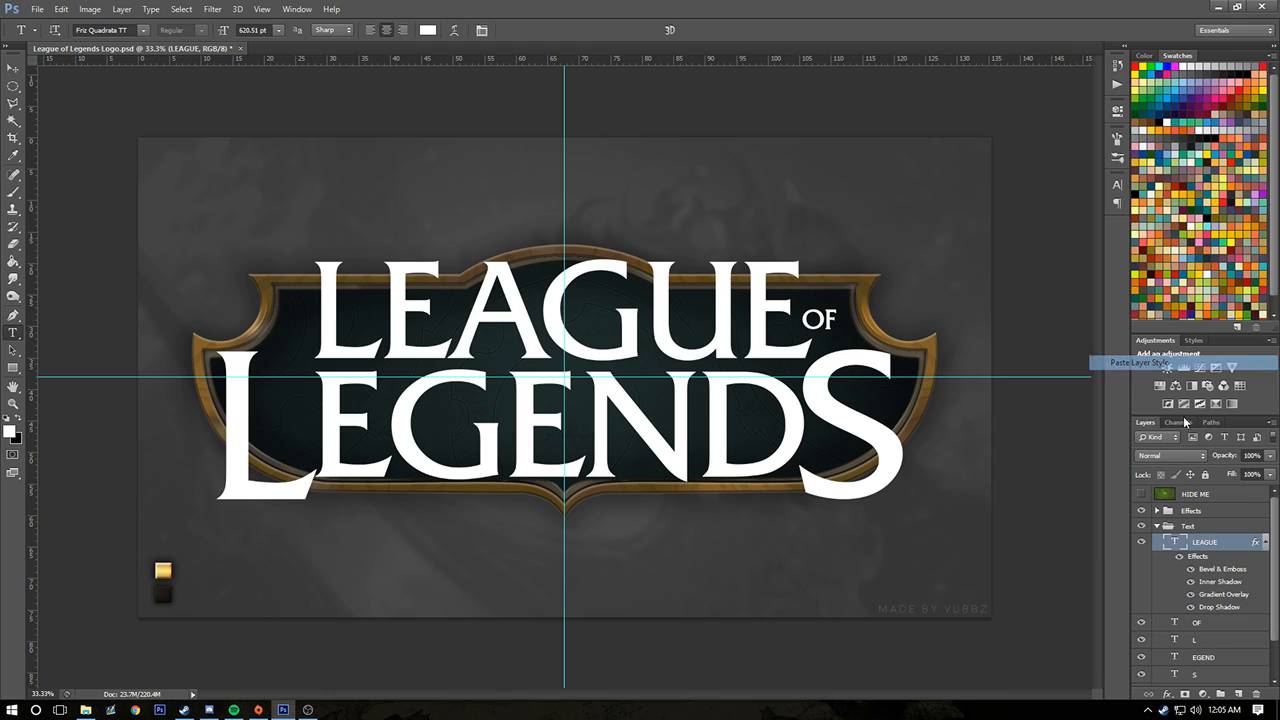
click(1265, 550)
right_click(1206, 560)
click(1140, 380)
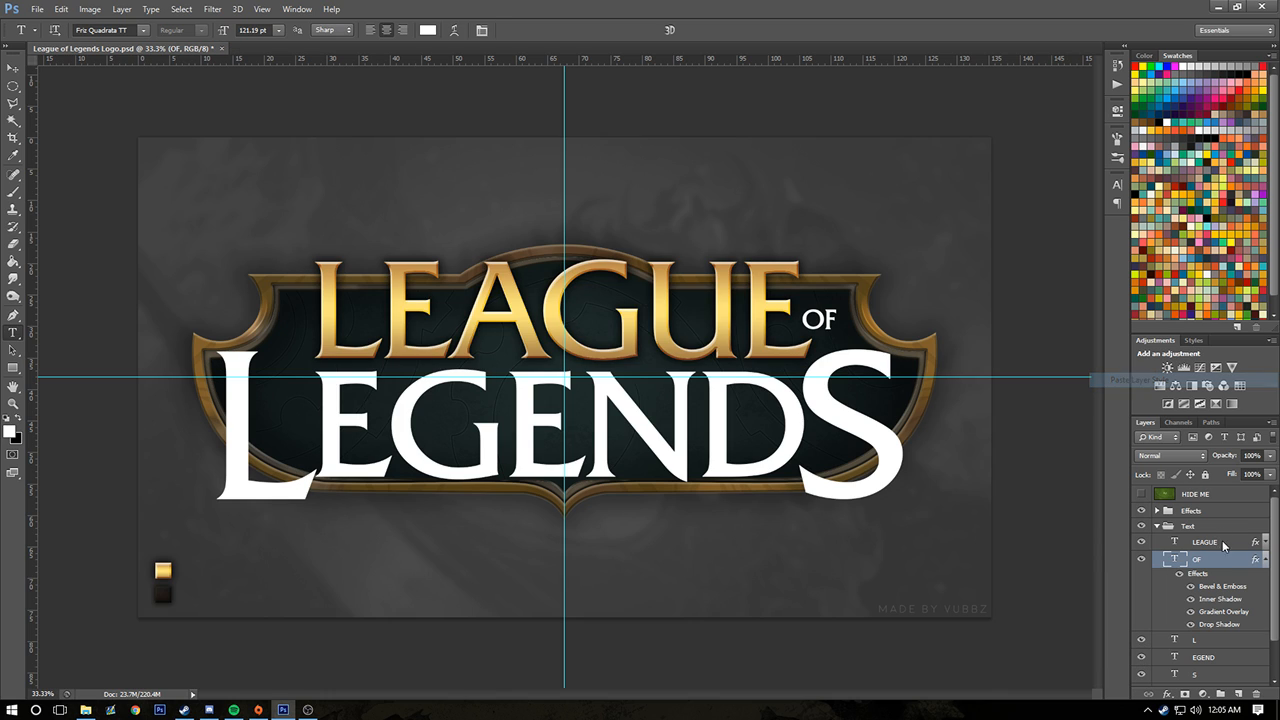
click(1265, 560)
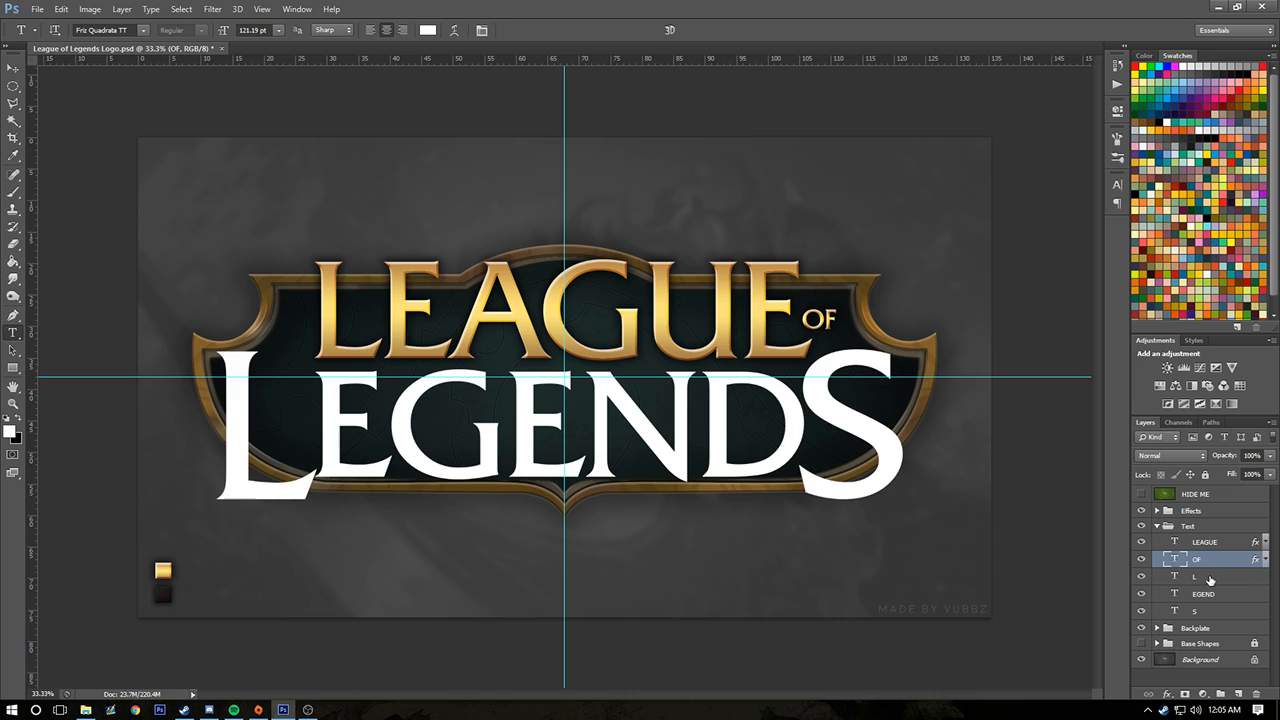
Replace the large letter L at the start of the second line with D
click(1207, 577)
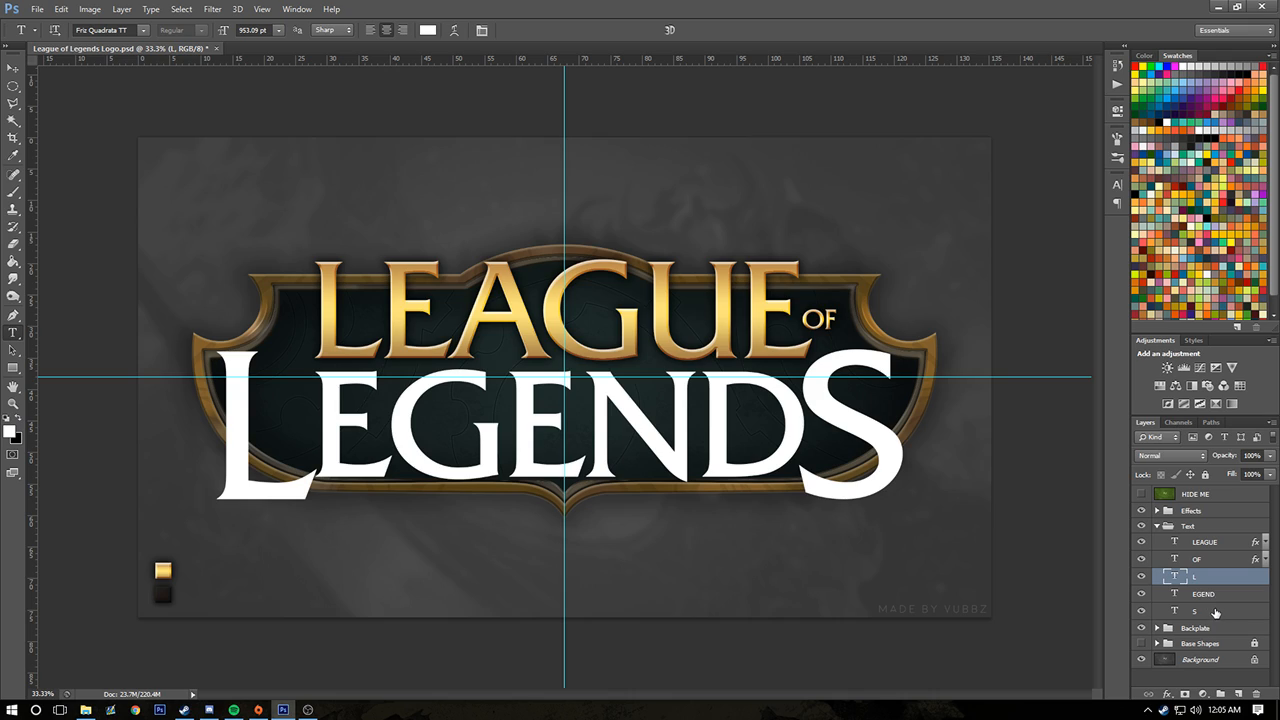
shift+click(1215, 612)
click(1215, 612)
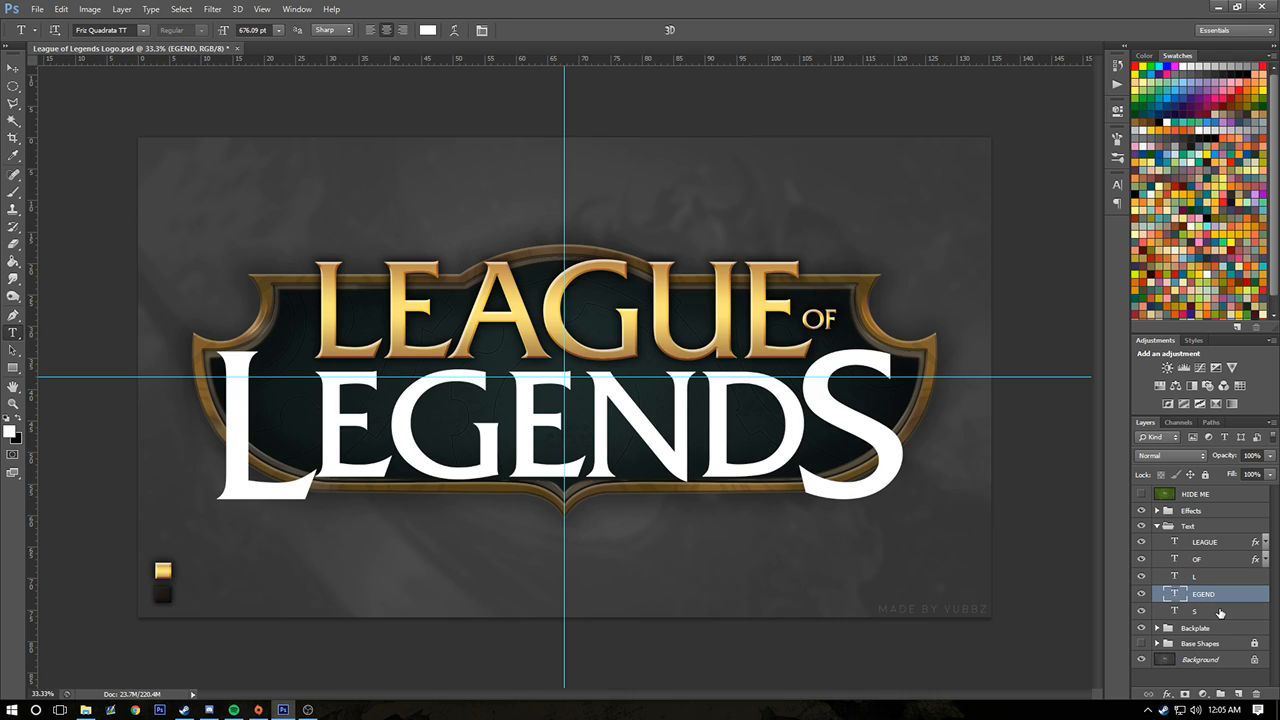
click(1215, 582)
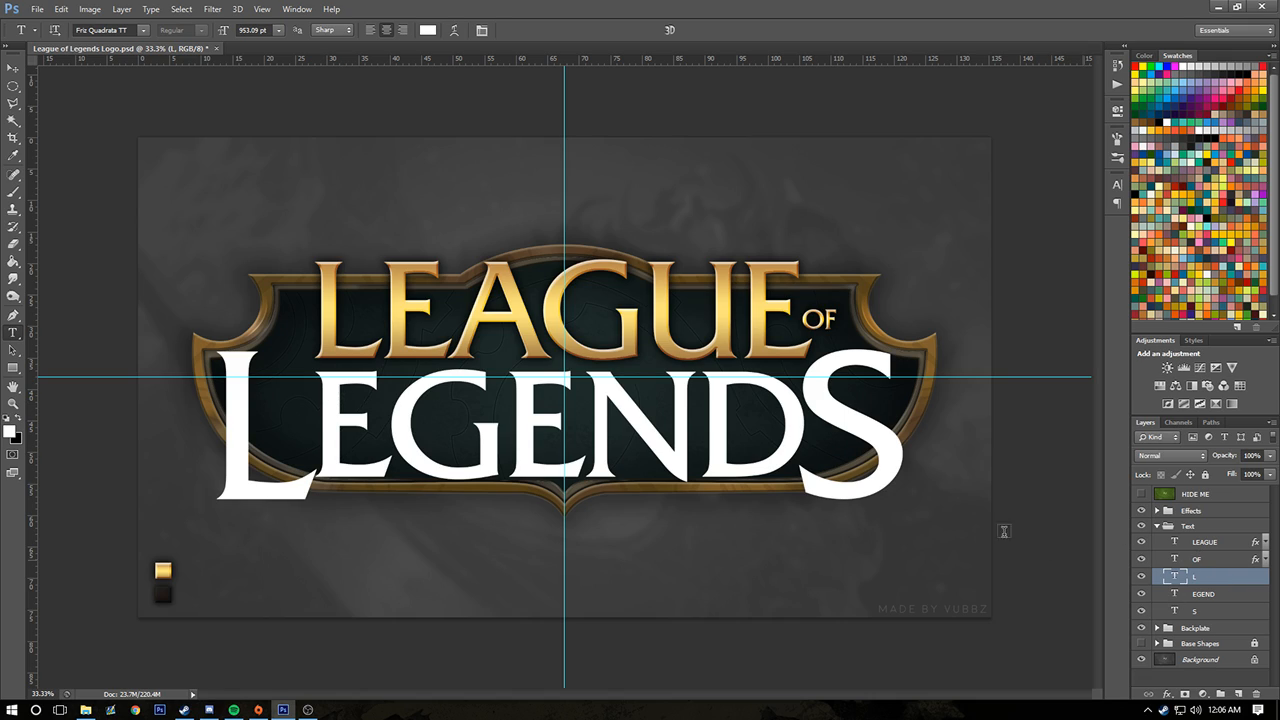
click(283, 413)
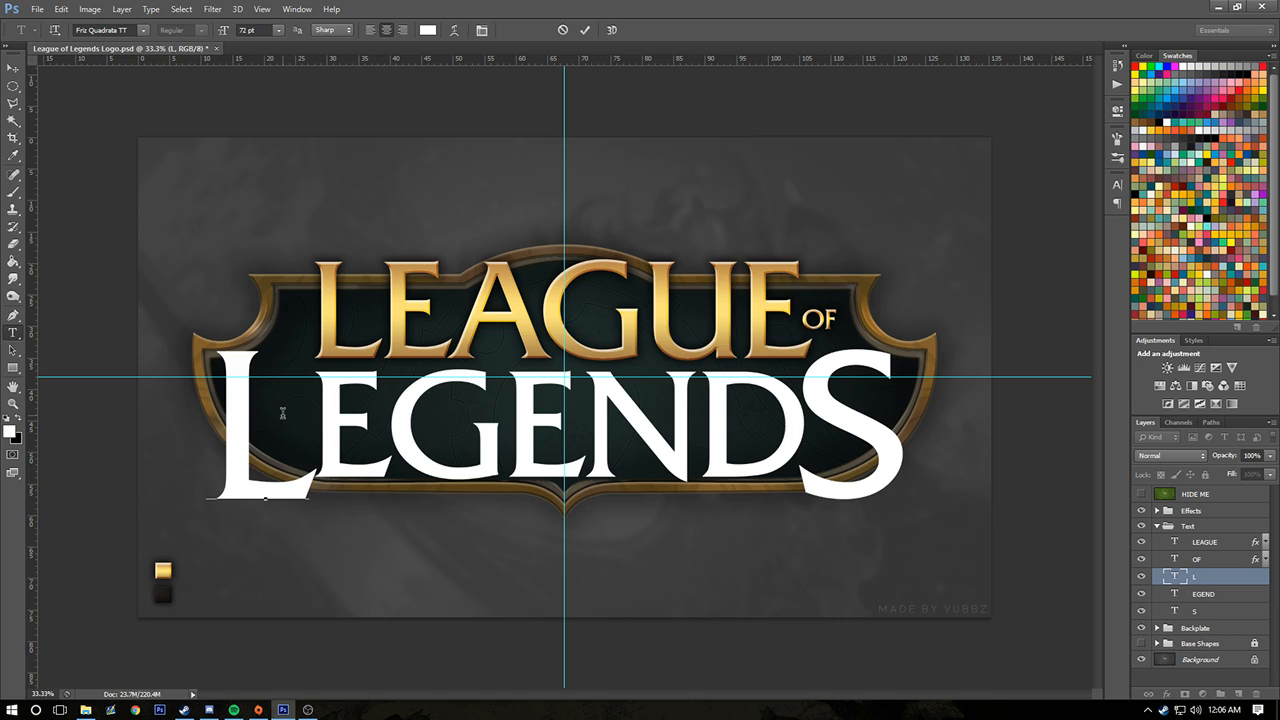
key(BackSpace)
text(D)
Replace the text EGEND in the middle of the second line with RAVE
click(1204, 592)
drag(802, 434, 340, 388)
key(BackSpace)
text(R)
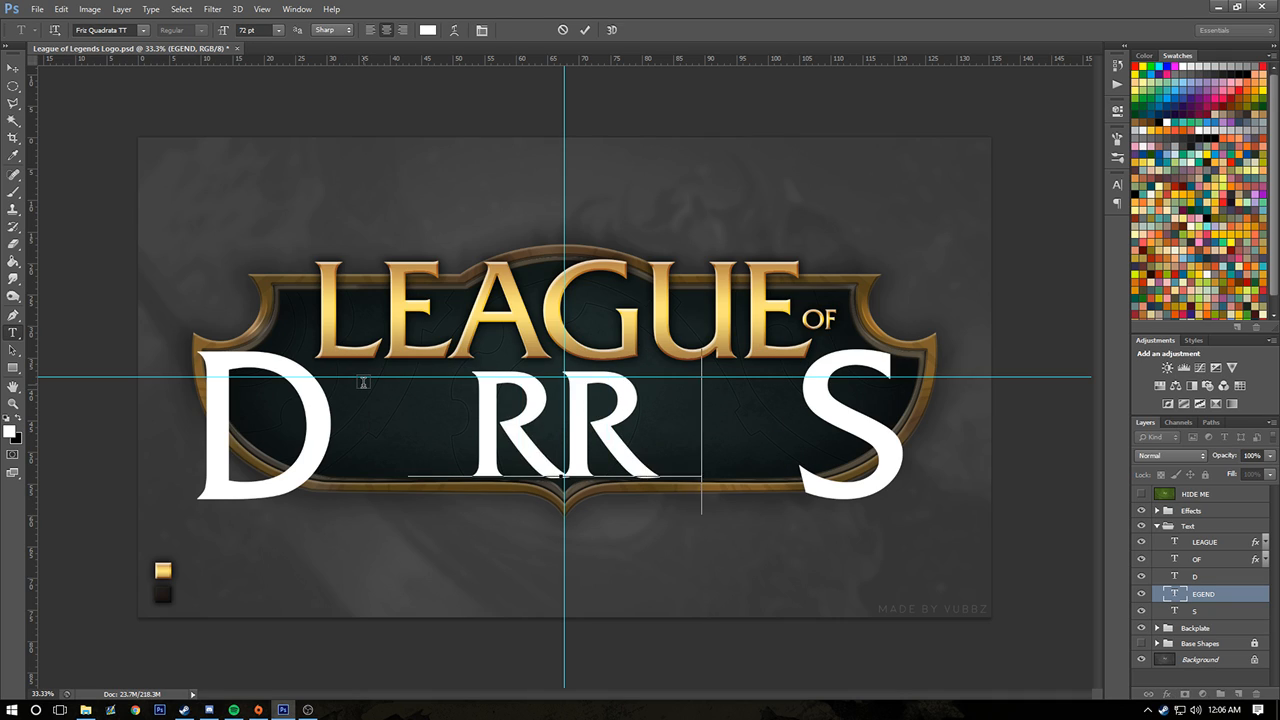
text(AVE)
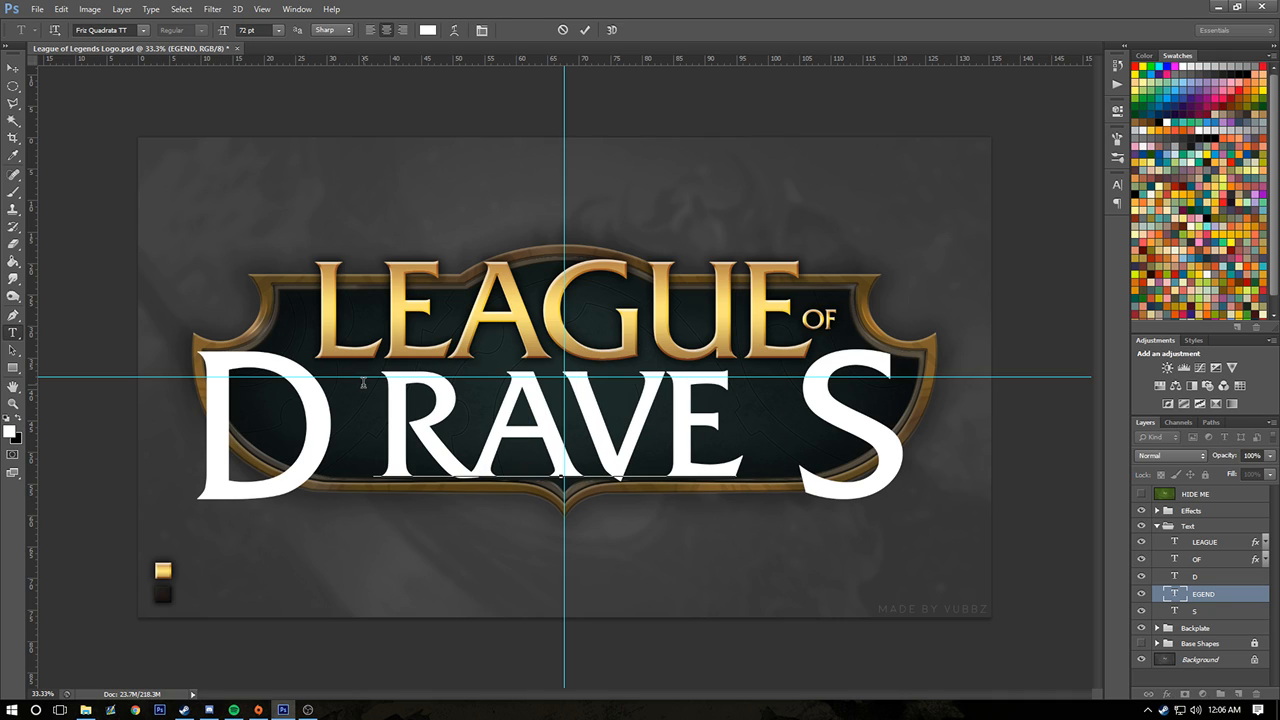
Replace the large letter S at the end of the second line with N
click(13, 67)
click(1186, 610)
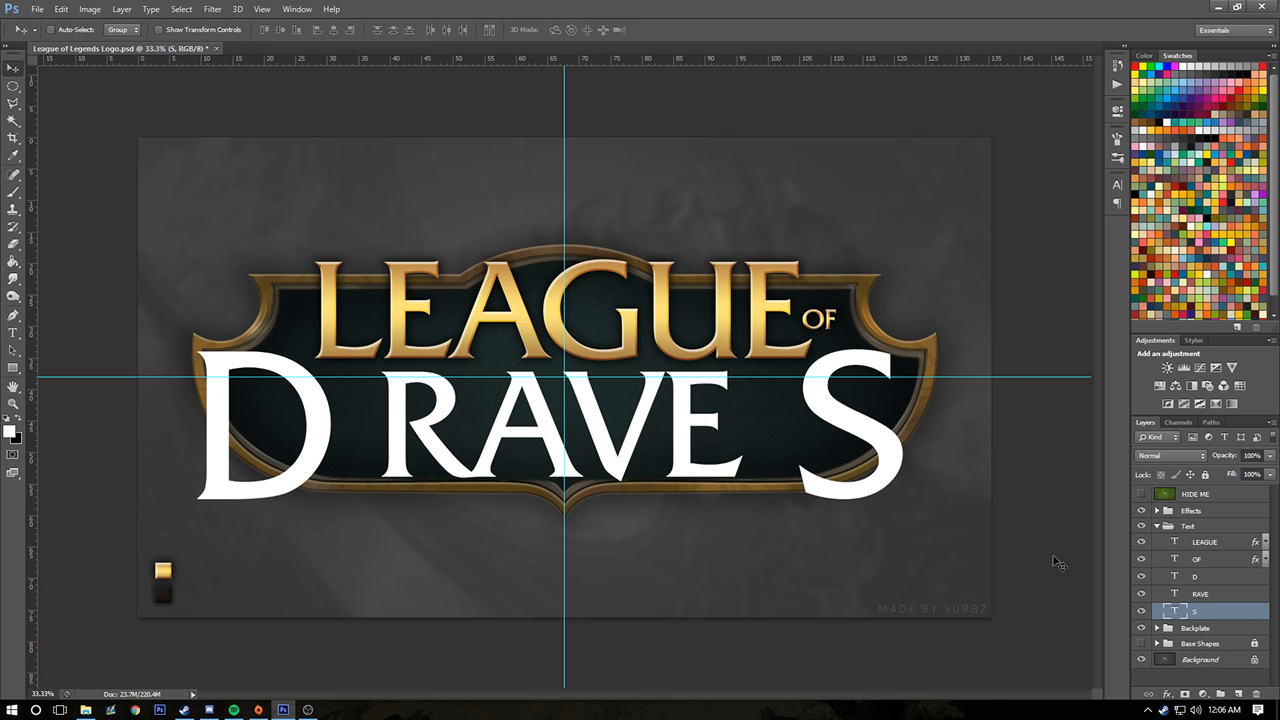
click(12, 333)
double_click(901, 455)
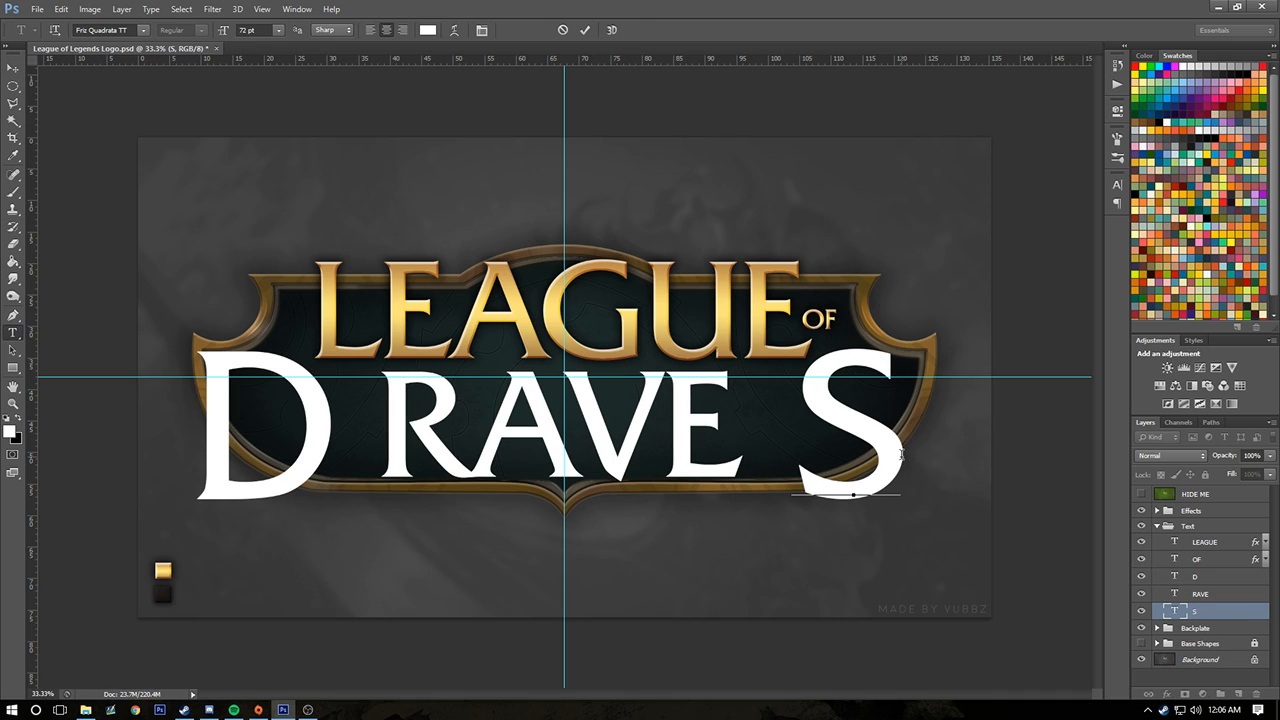
text(N)
click(12, 68)
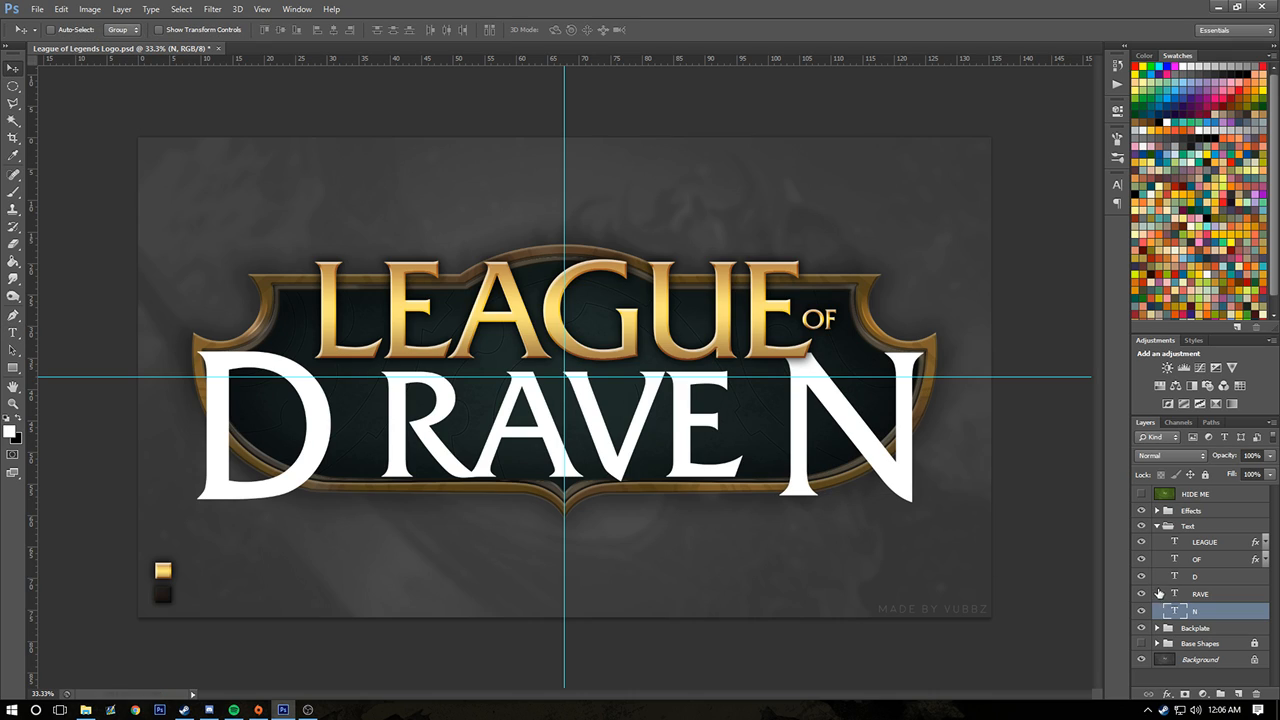
Centre the RAVE text on the vertical guide with Free Transform
click(1185, 596)
key(ctrl+t)
drag(621, 438, 625, 439)
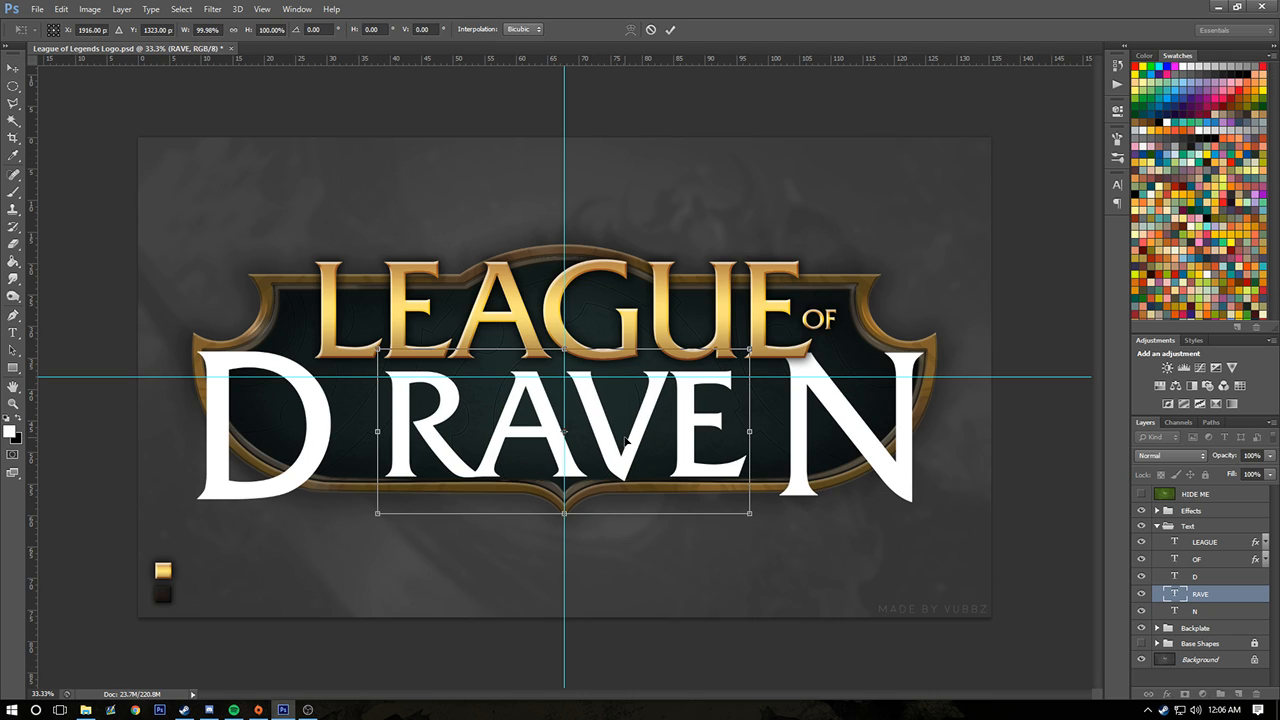
key(Return)
Move the large D and N inward and slightly down so they close up against RAVE
click(1194, 579)
drag(287, 436, 338, 454)
click(1235, 612)
drag(951, 480, 908, 499)
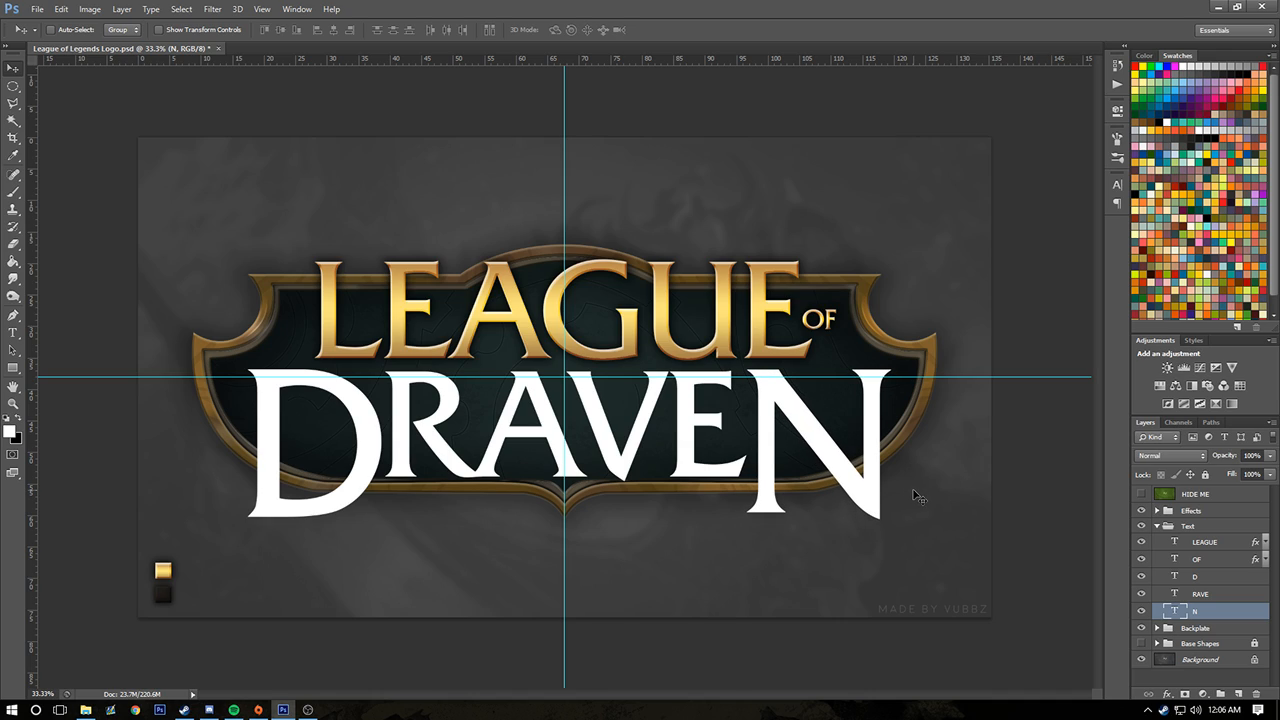
Duplicate the D, RAVE and N text layers and merge the copies into one layer
shift+click(1205, 579)
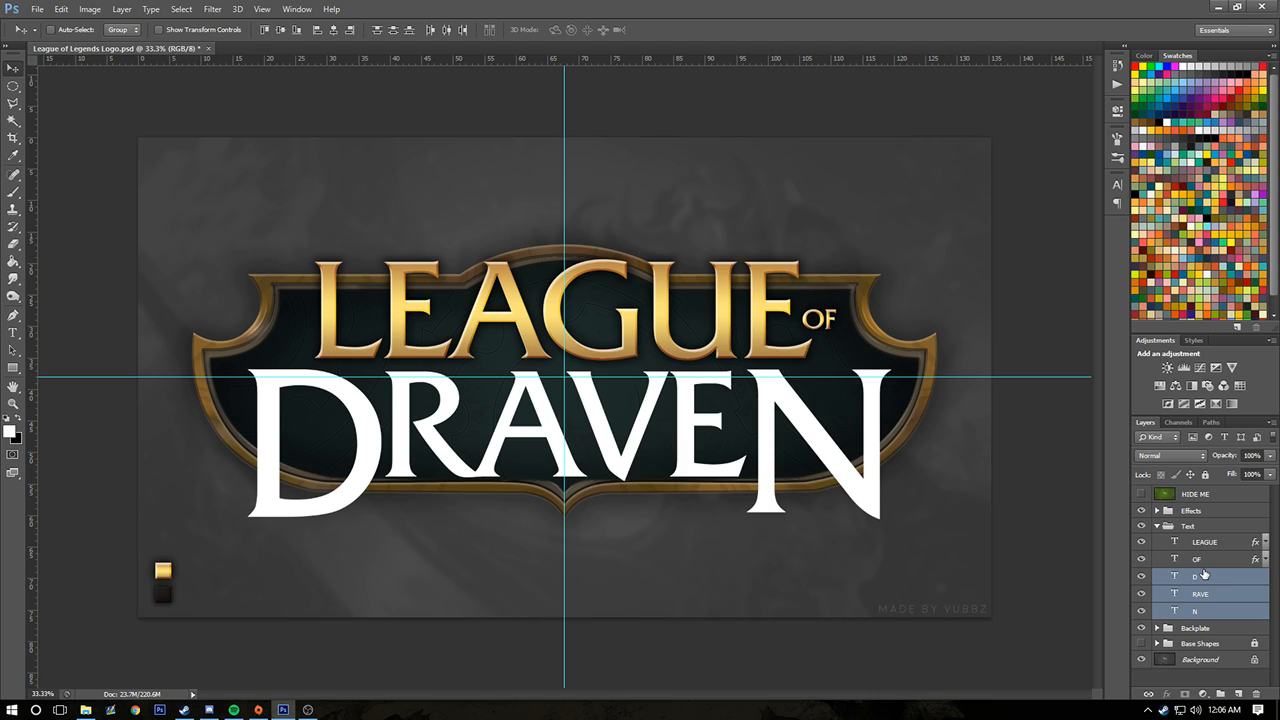
key(ctrl+j)
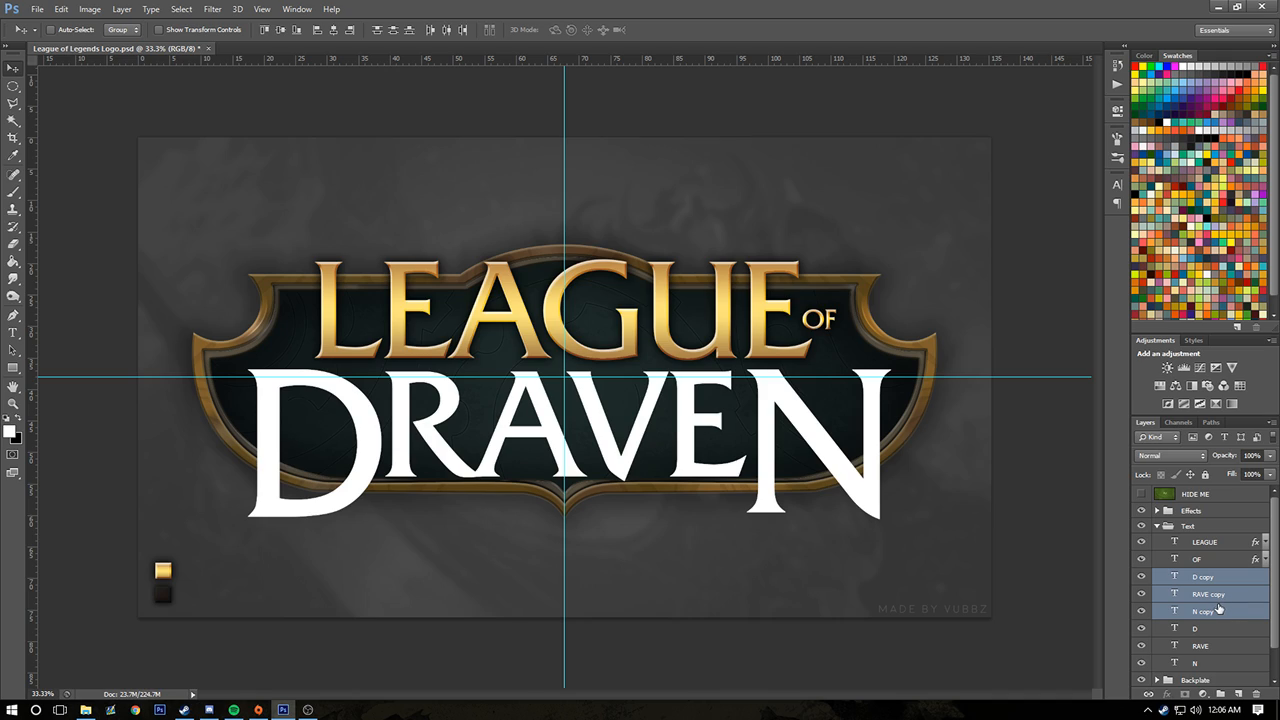
key(ctrl+e)
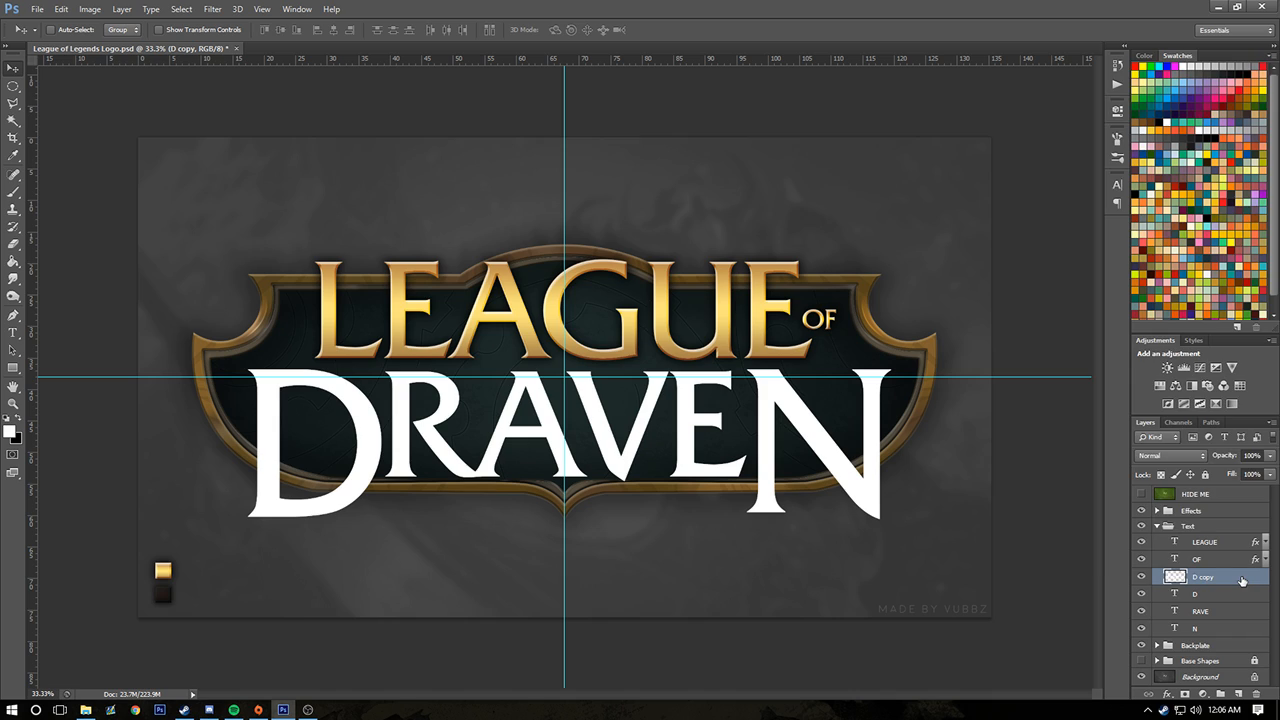
Paste the copied text layer style onto the merged DRAVEN layer and collapse its effects list
right_click(1244, 582)
click(1120, 303)
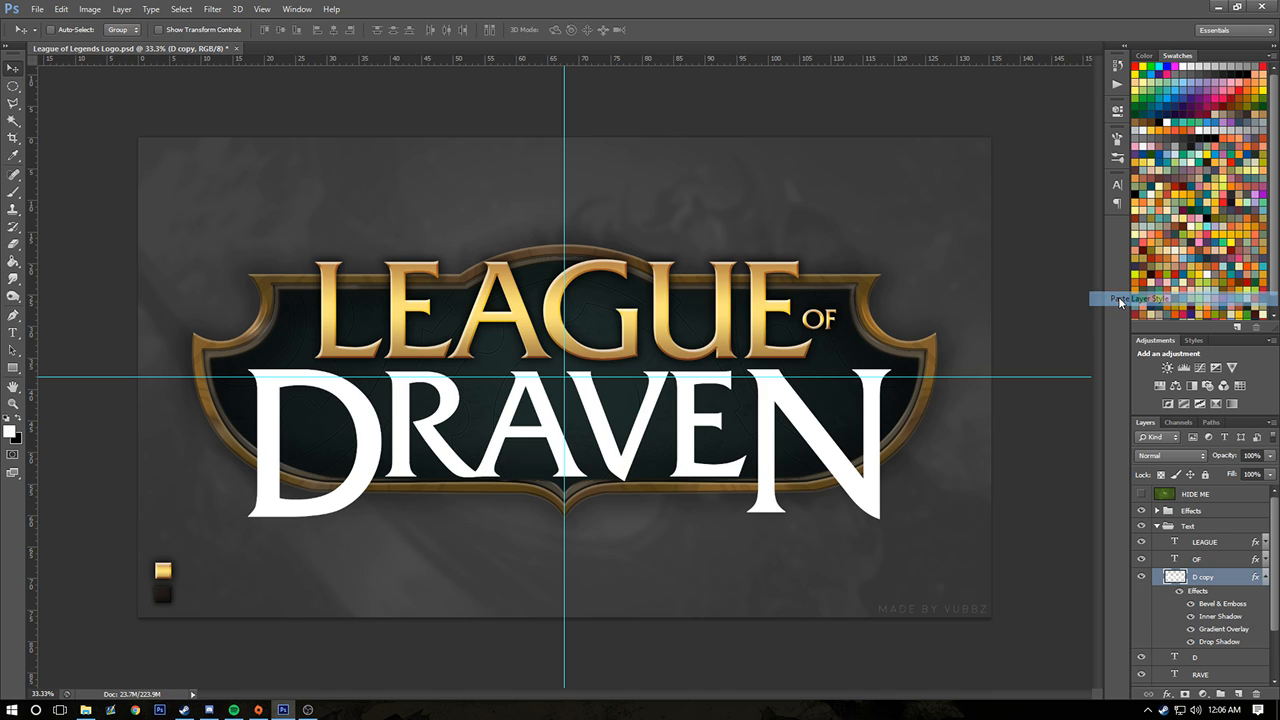
click(1264, 578)
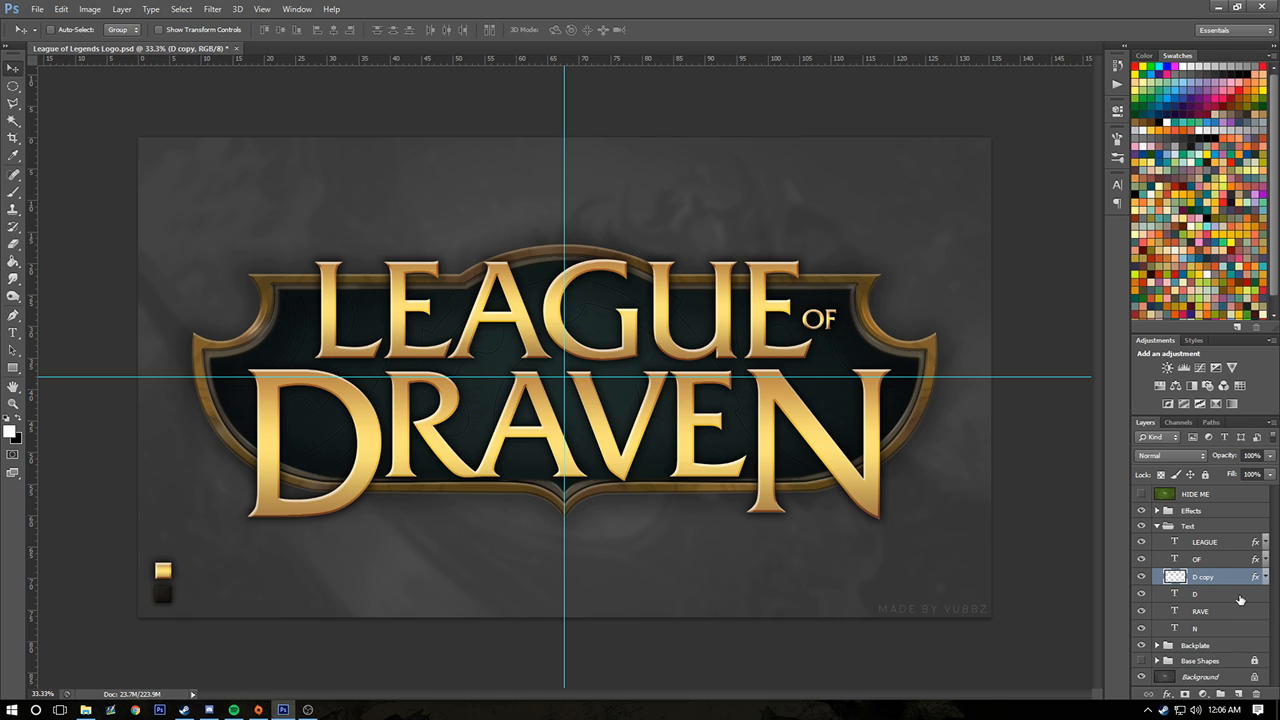
Merge unstyled duplicates of the LEAGUE, OF and merged DRAVEN layers into a single layer
shift+click(1208, 543)
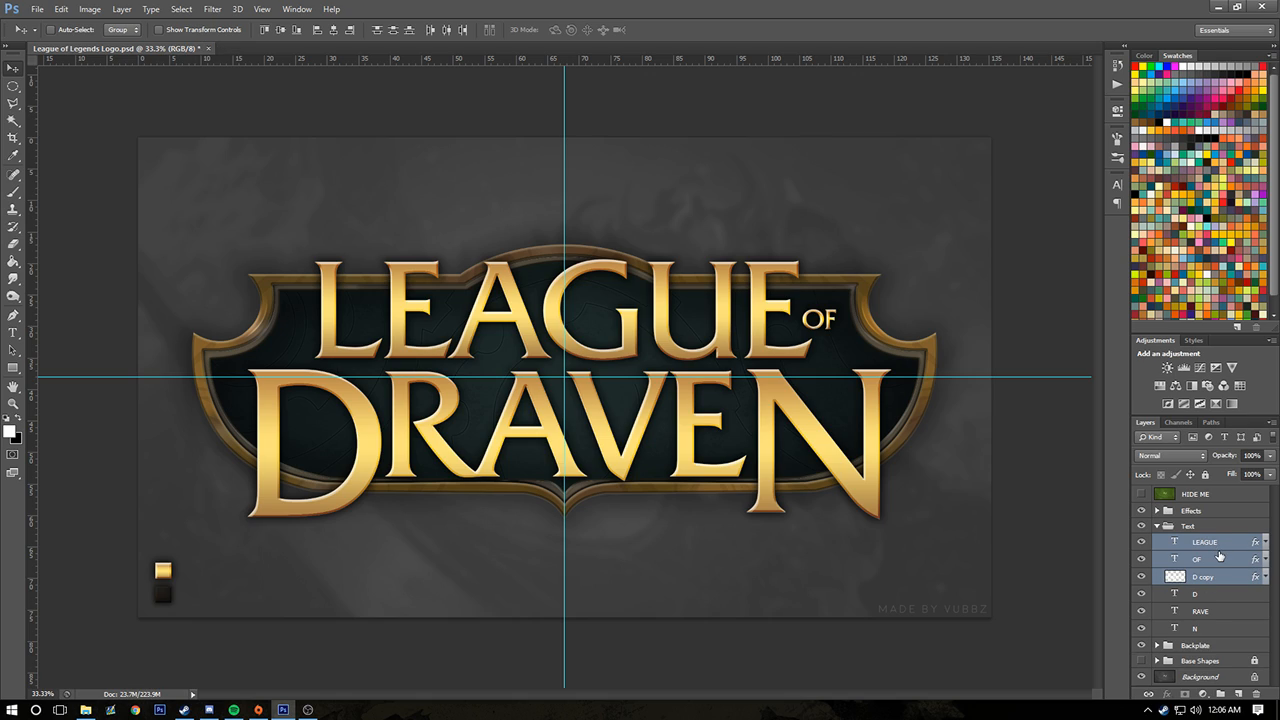
key(ctrl+j)
right_click(1223, 556)
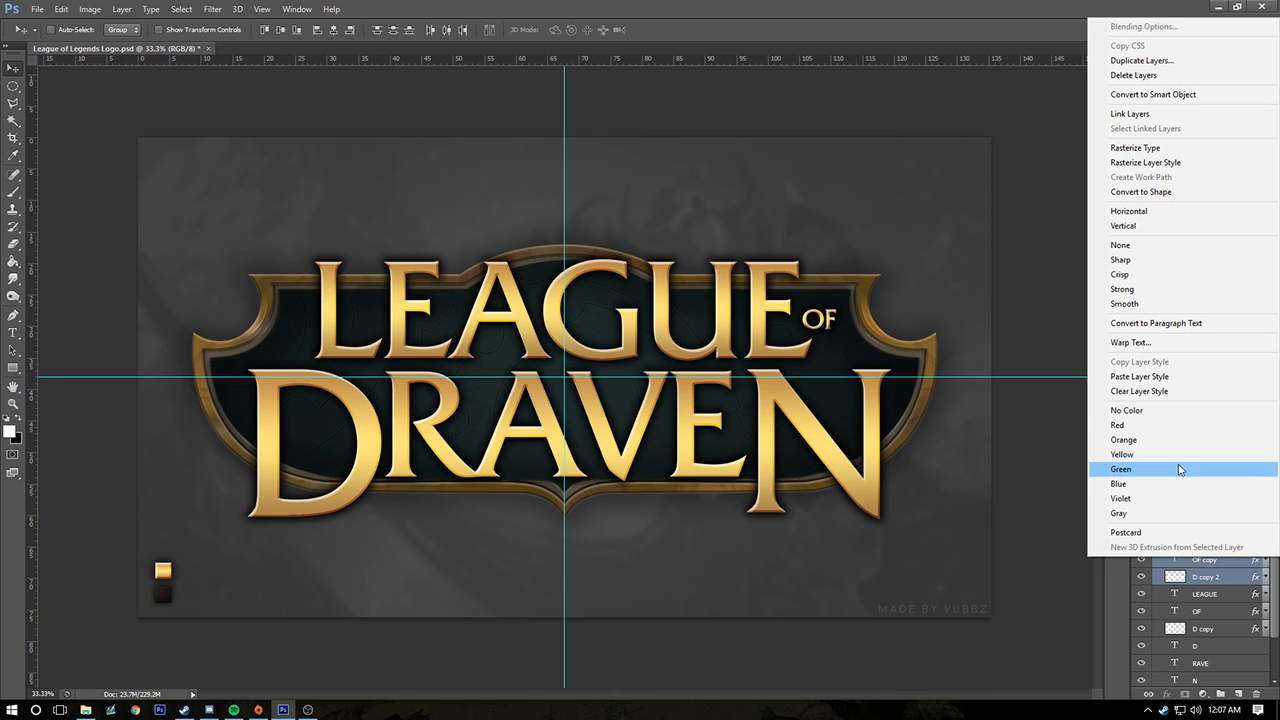
click(1185, 391)
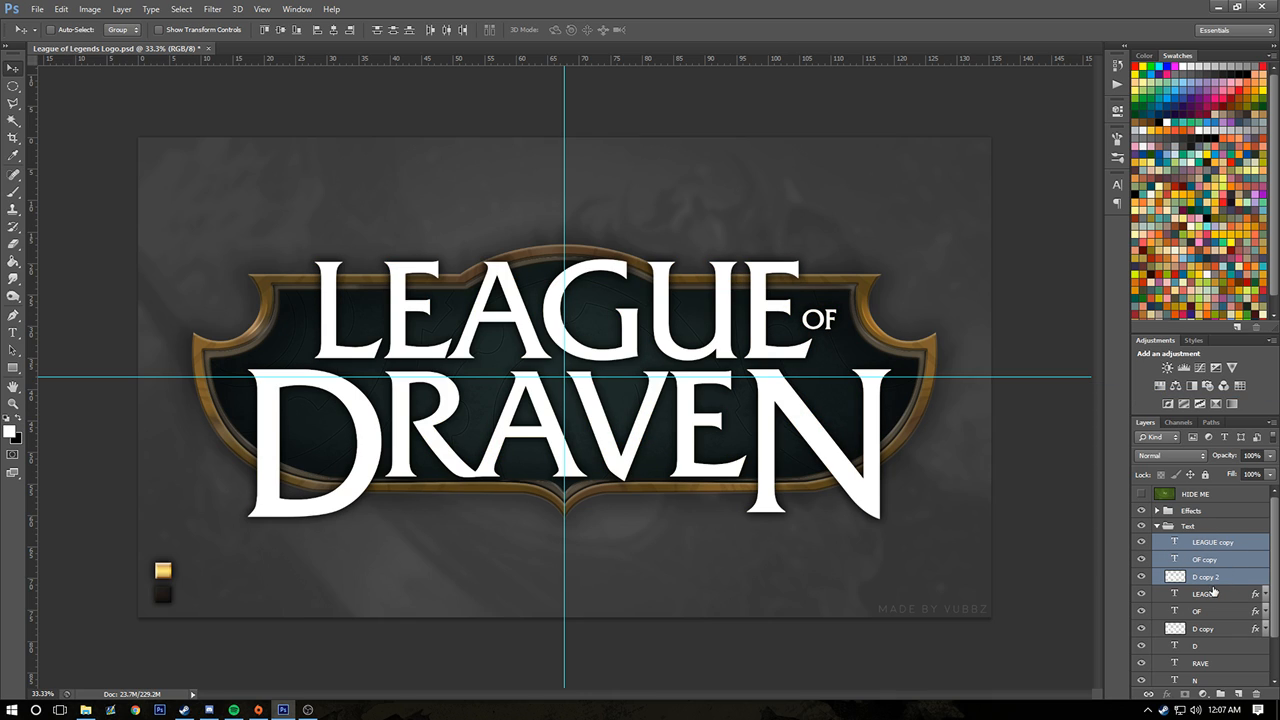
key(ctrl+e)
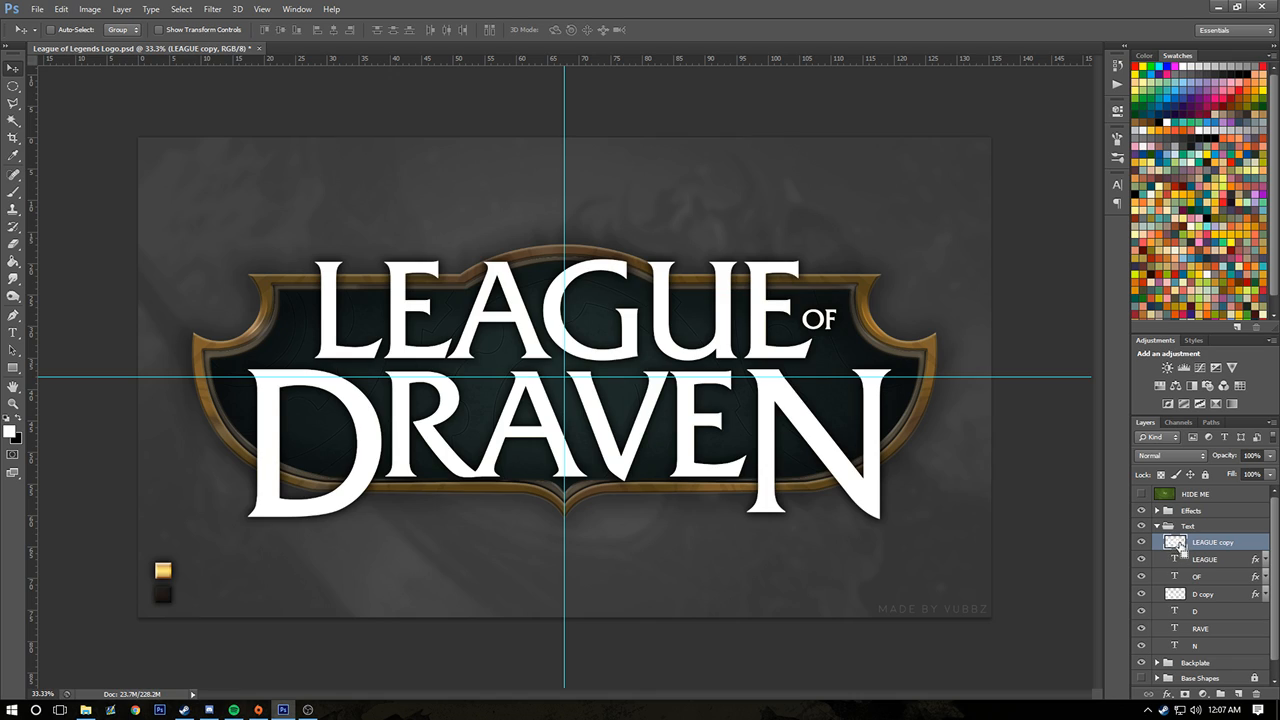
Load the merged LEAGUE copy layer's lettering as a selection and expand it by 35 pixels
ctrl+click(1176, 542)
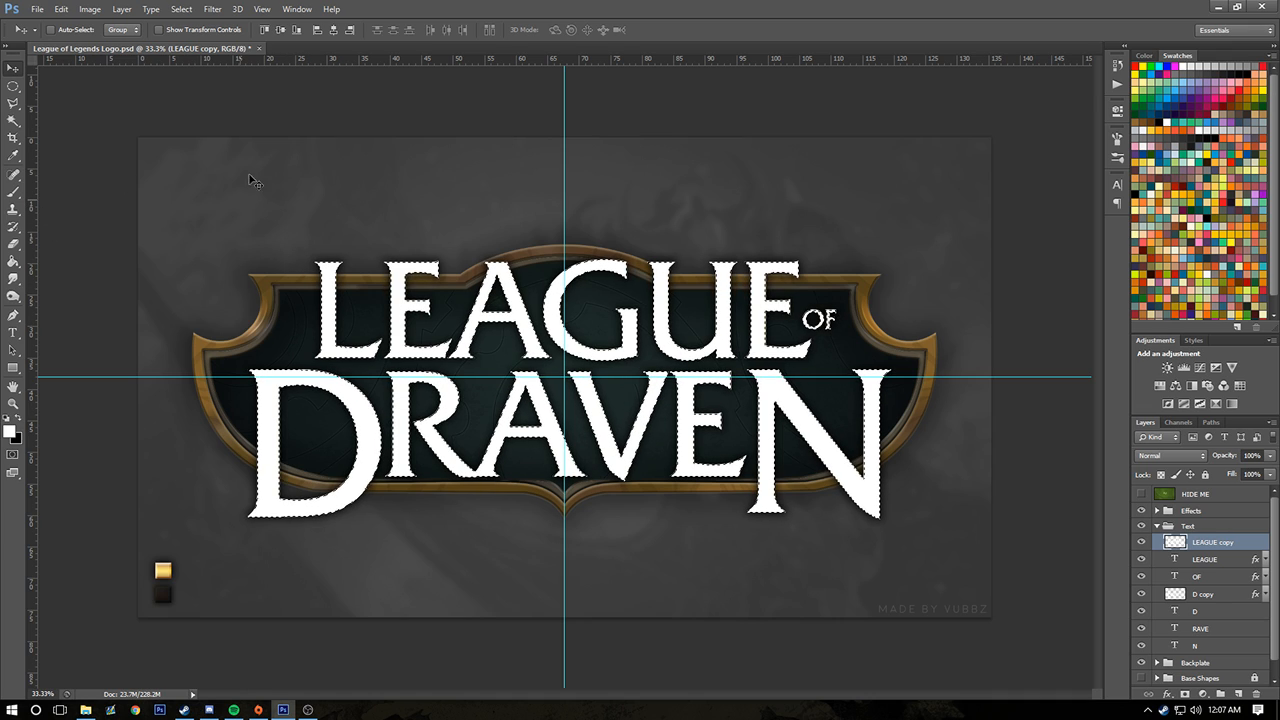
click(180, 12)
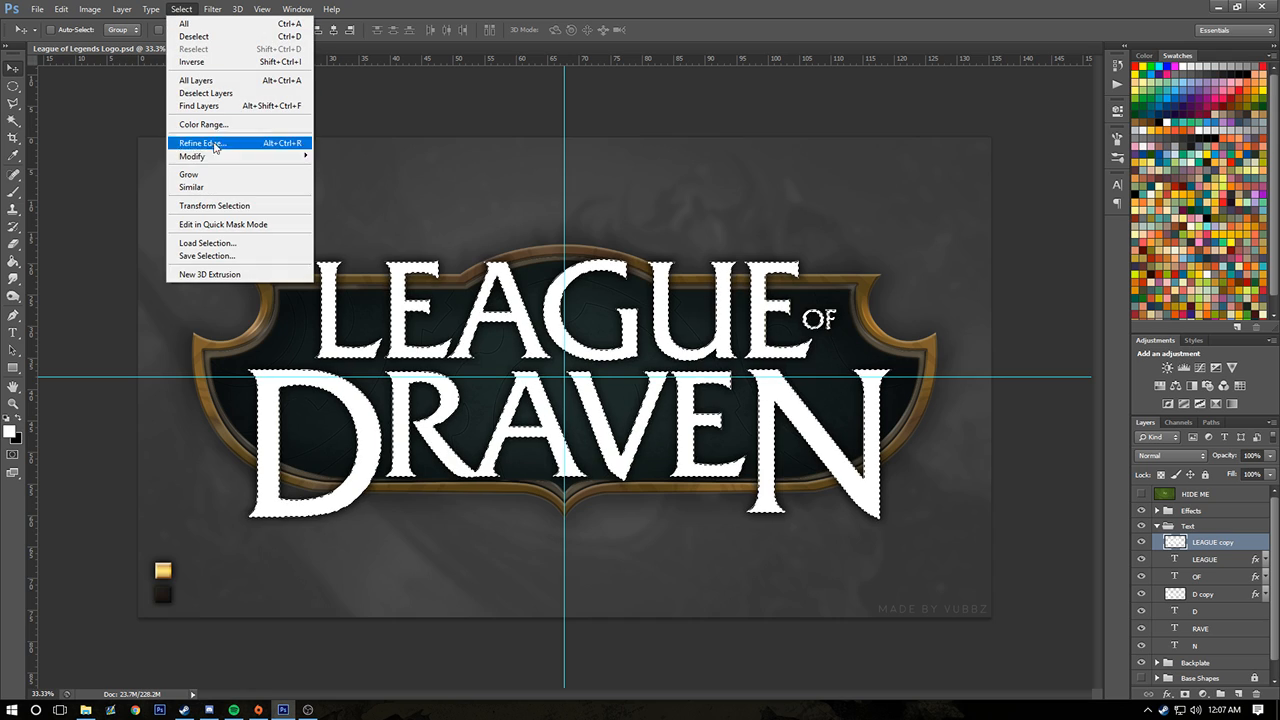
mouse_move(220, 156)
click(340, 181)
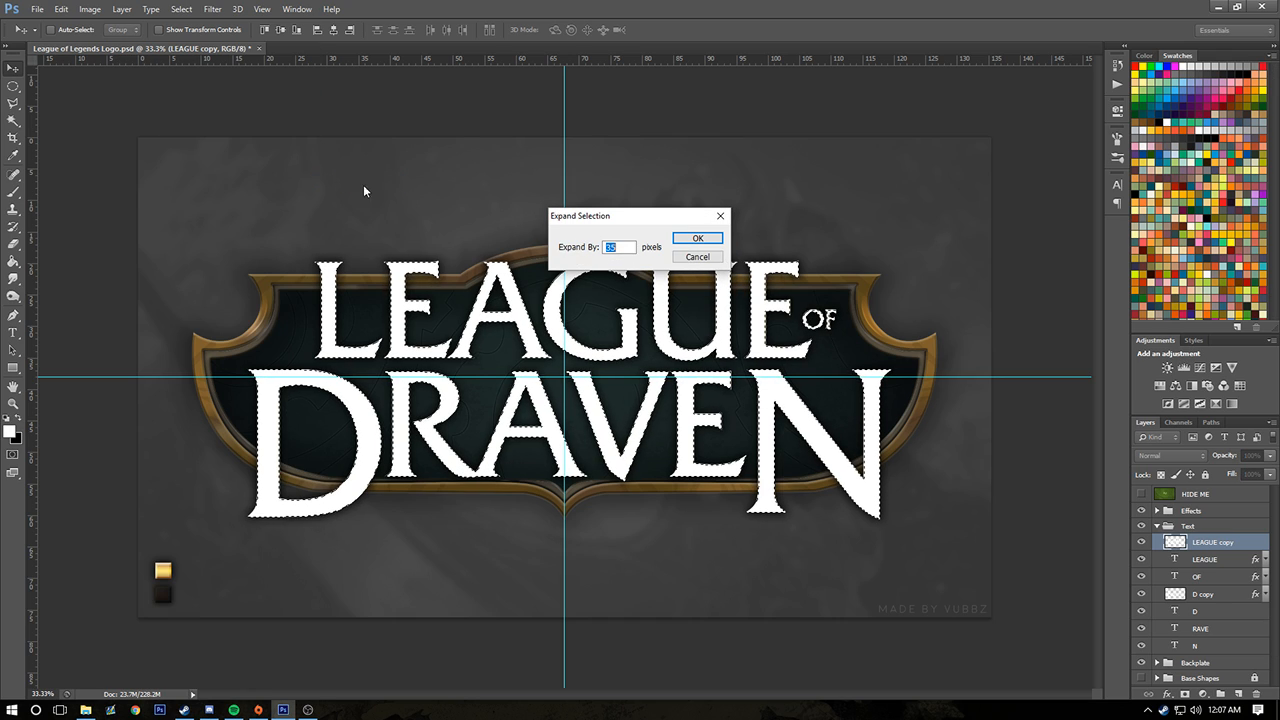
click(697, 240)
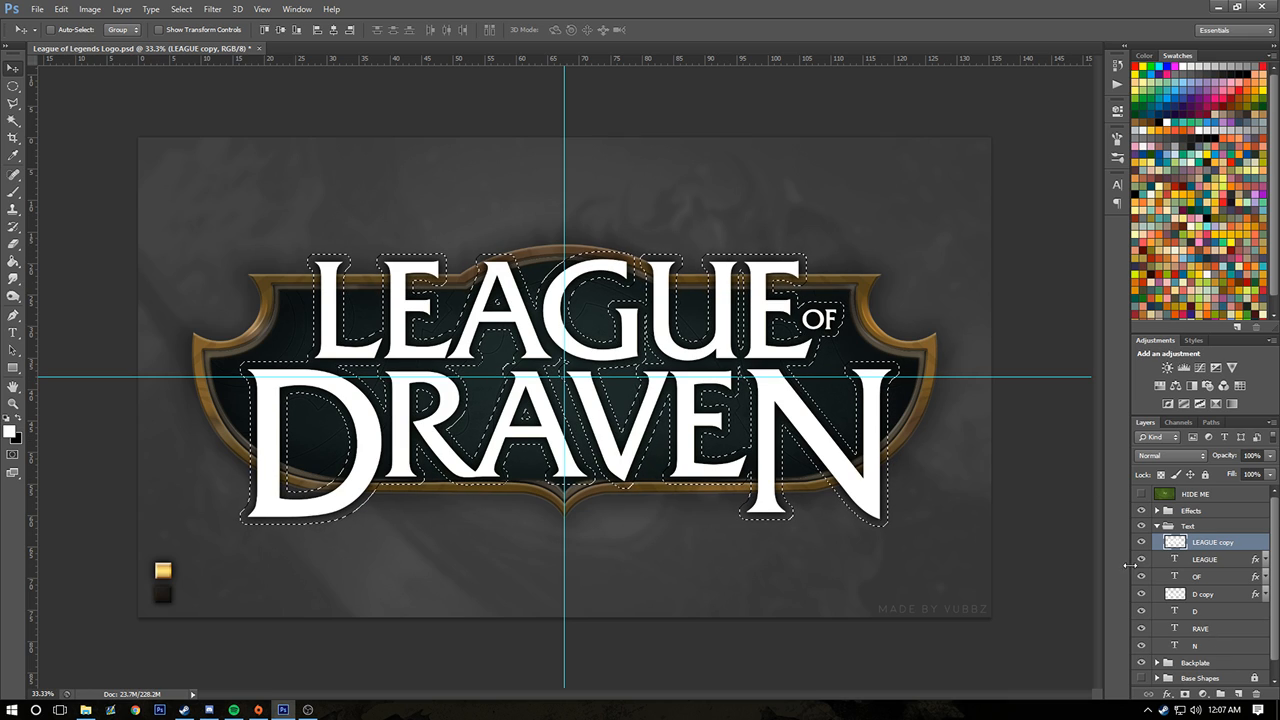
drag(1159, 516, 128, 298)
click(643, 268)
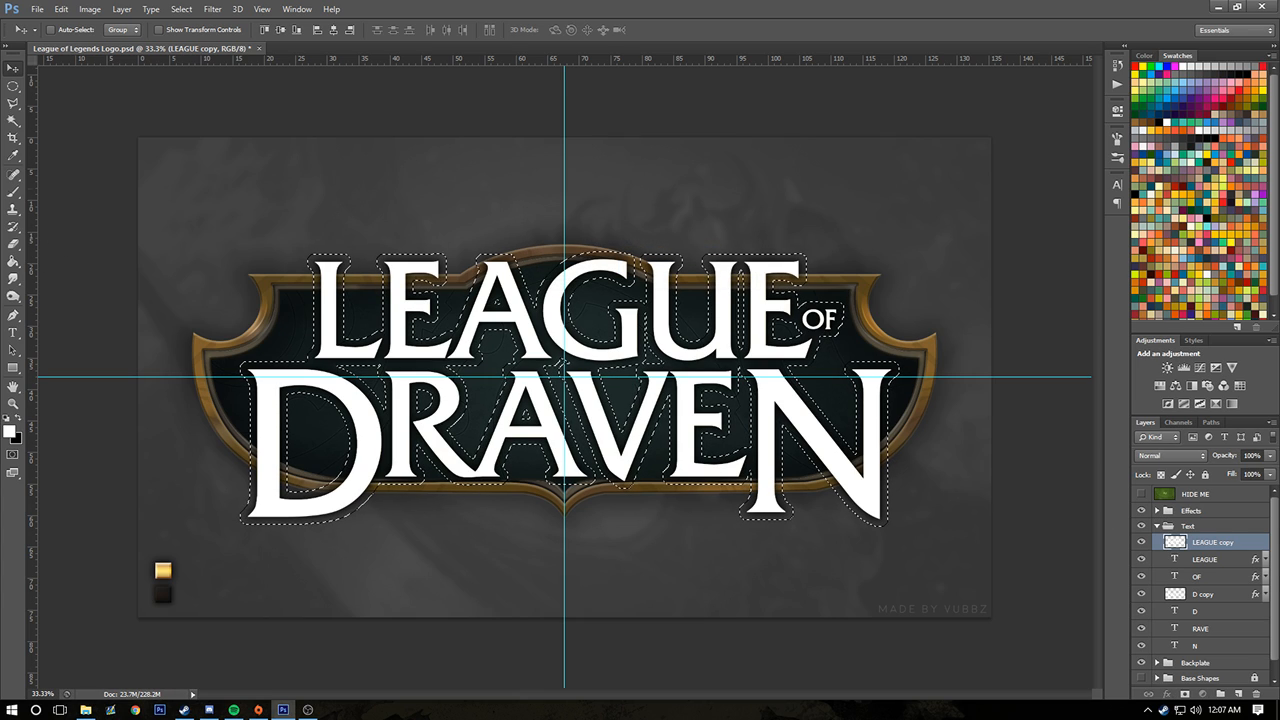
Fill the expanded selection with white on a new layer, deselect, and merge it down into the LEAGUE copy layer
click(13, 260)
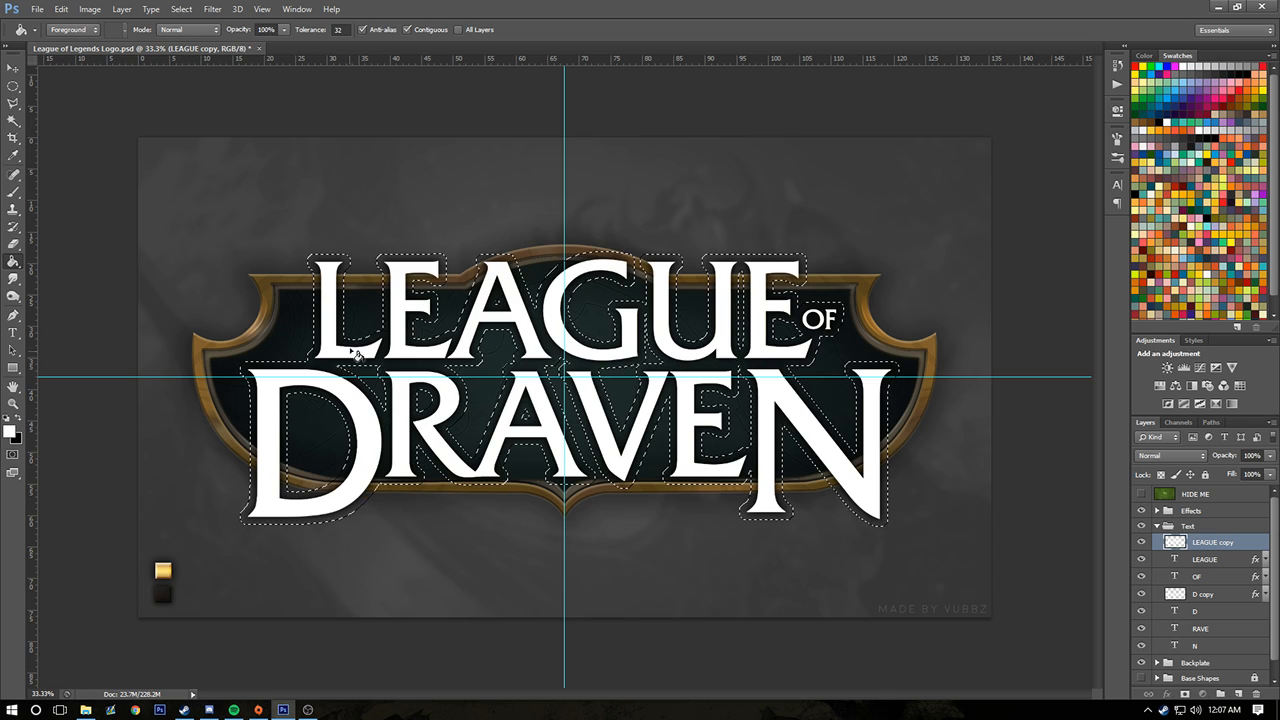
click(1239, 692)
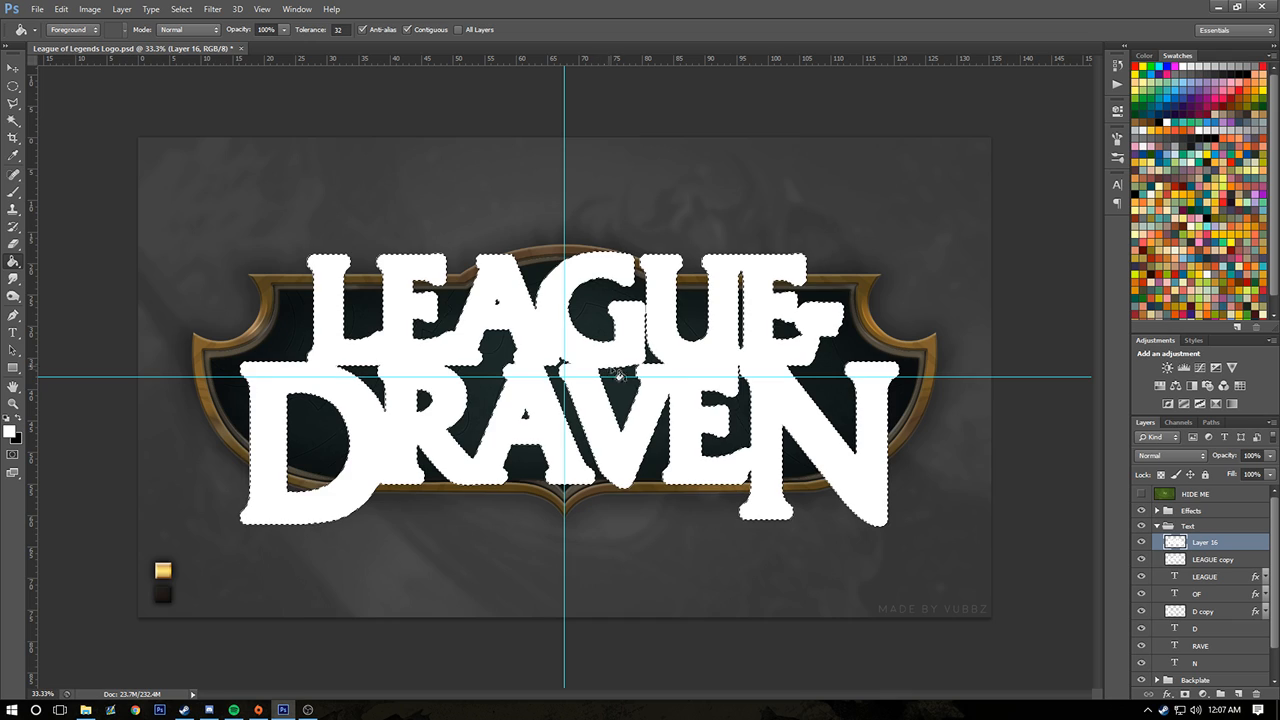
key(ctrl+d)
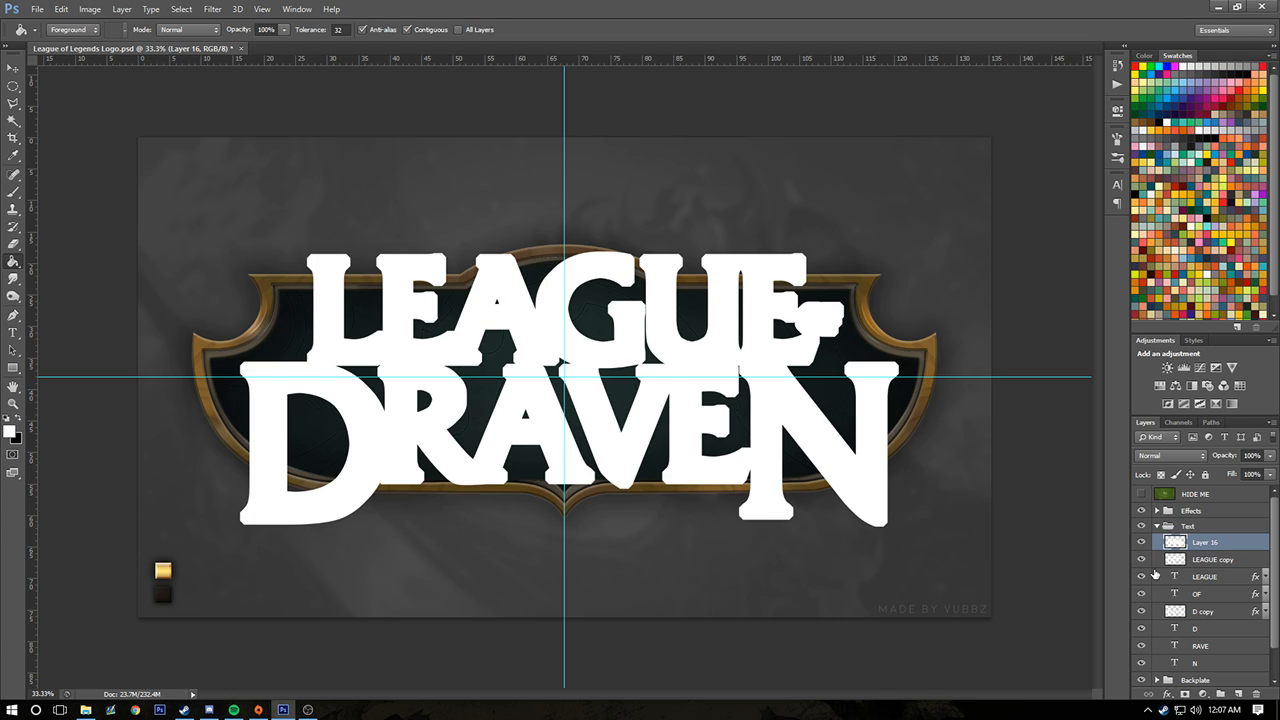
key(ctrl+e)
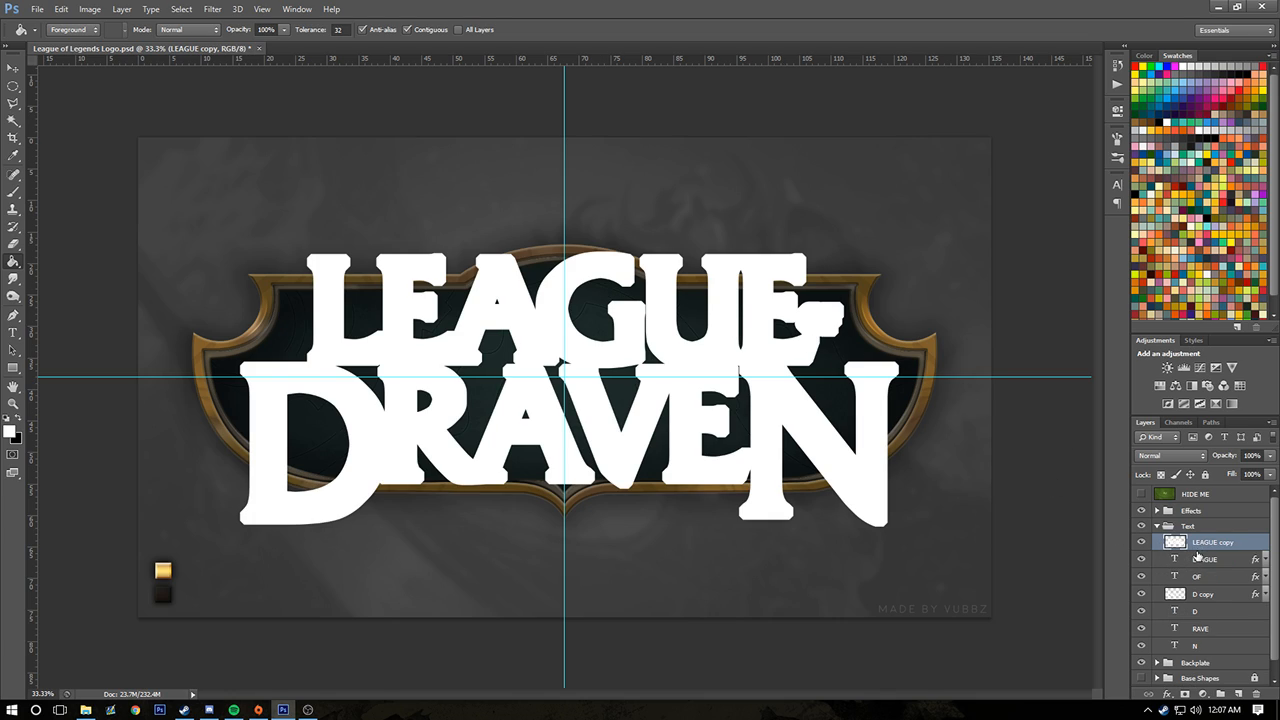
click(1143, 542)
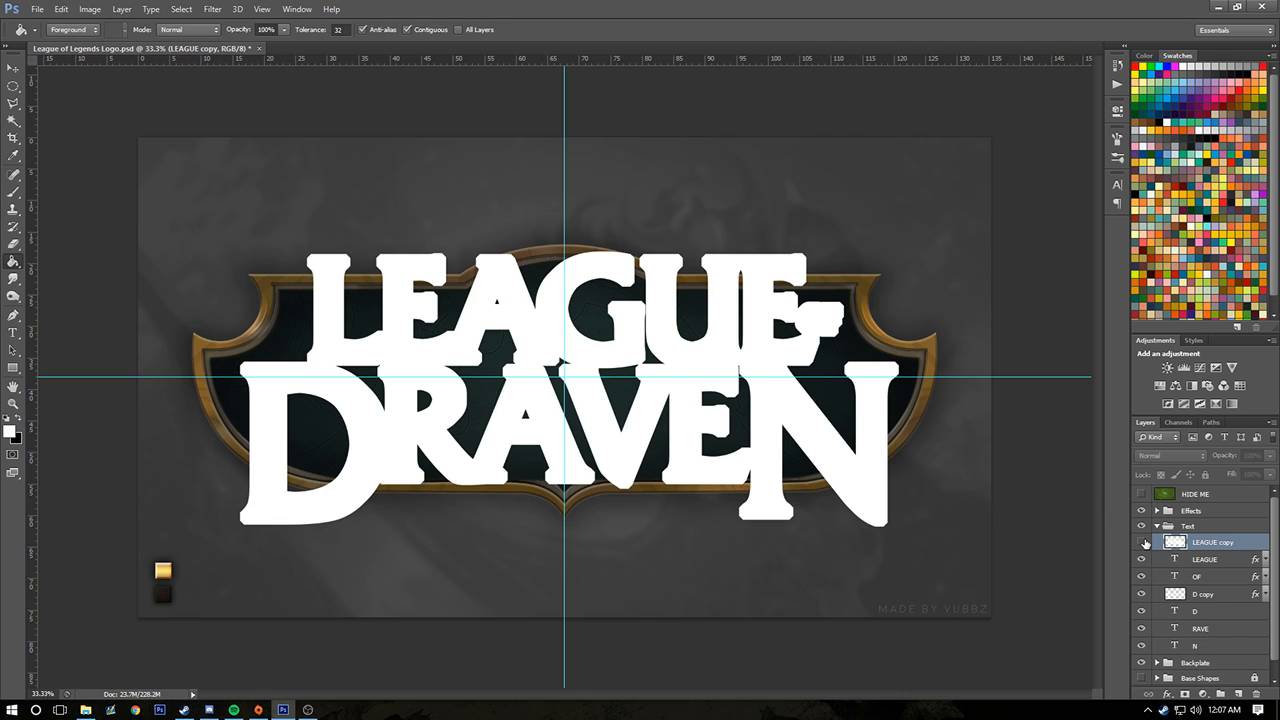
click(1142, 542)
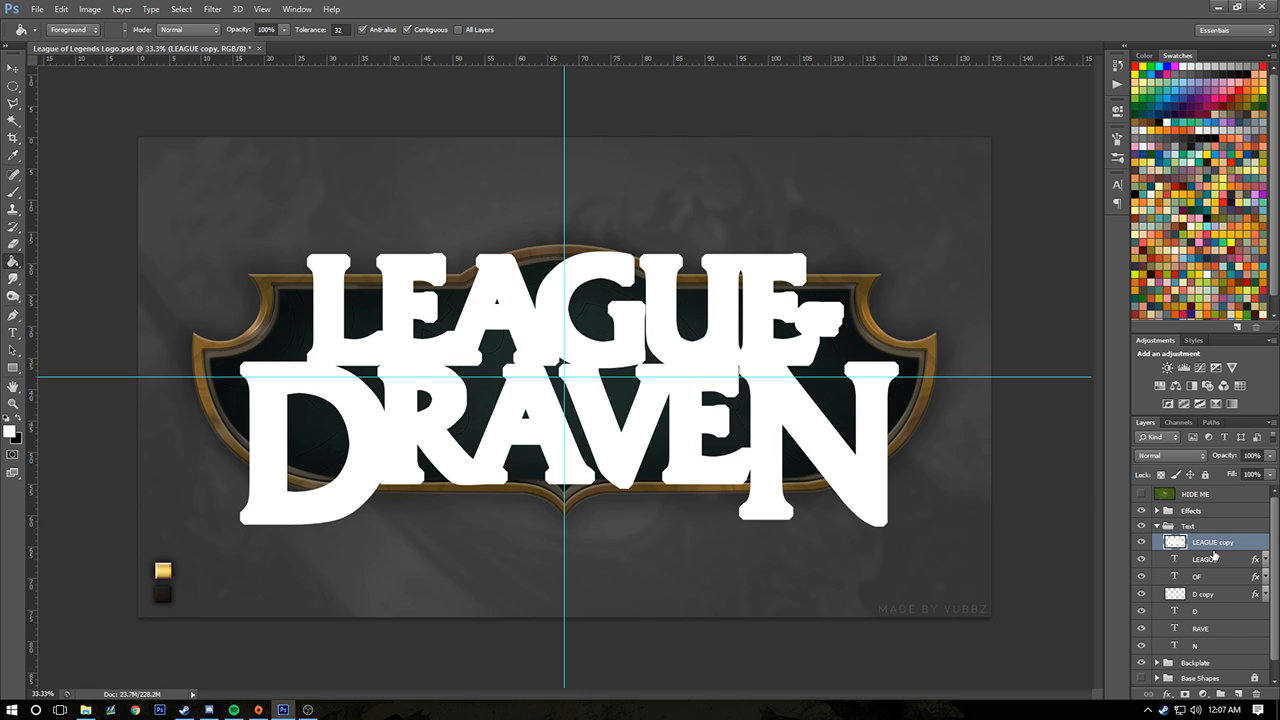
Copy the style of the Background Layer Style layer and paste it onto the expanded LEAGUE copy layer
click(1157, 511)
click(1216, 547)
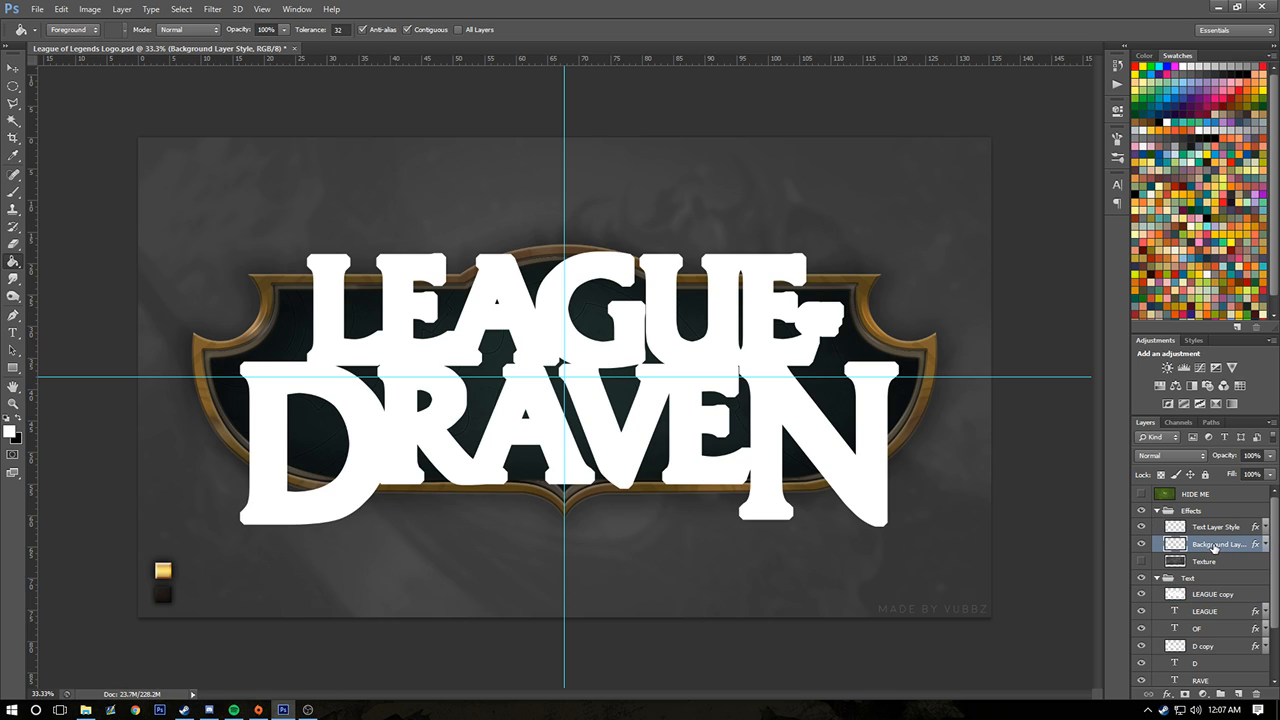
right_click(1216, 549)
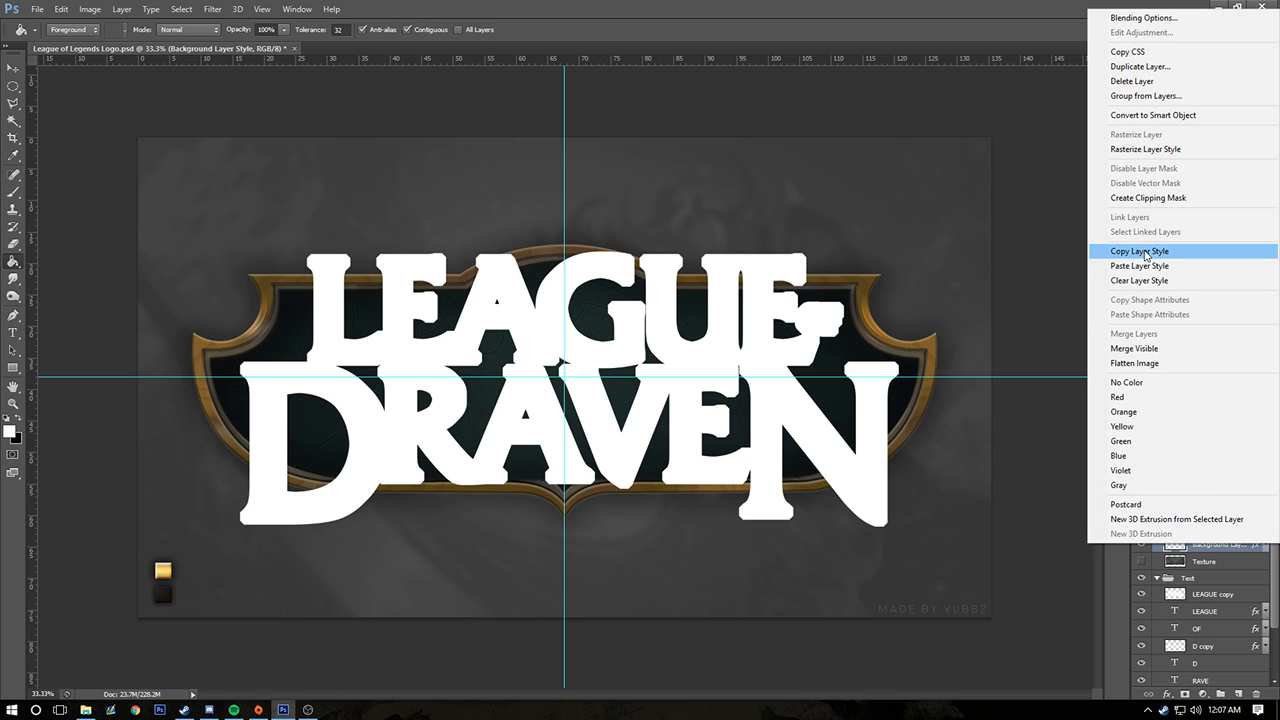
click(1139, 251)
click(1157, 511)
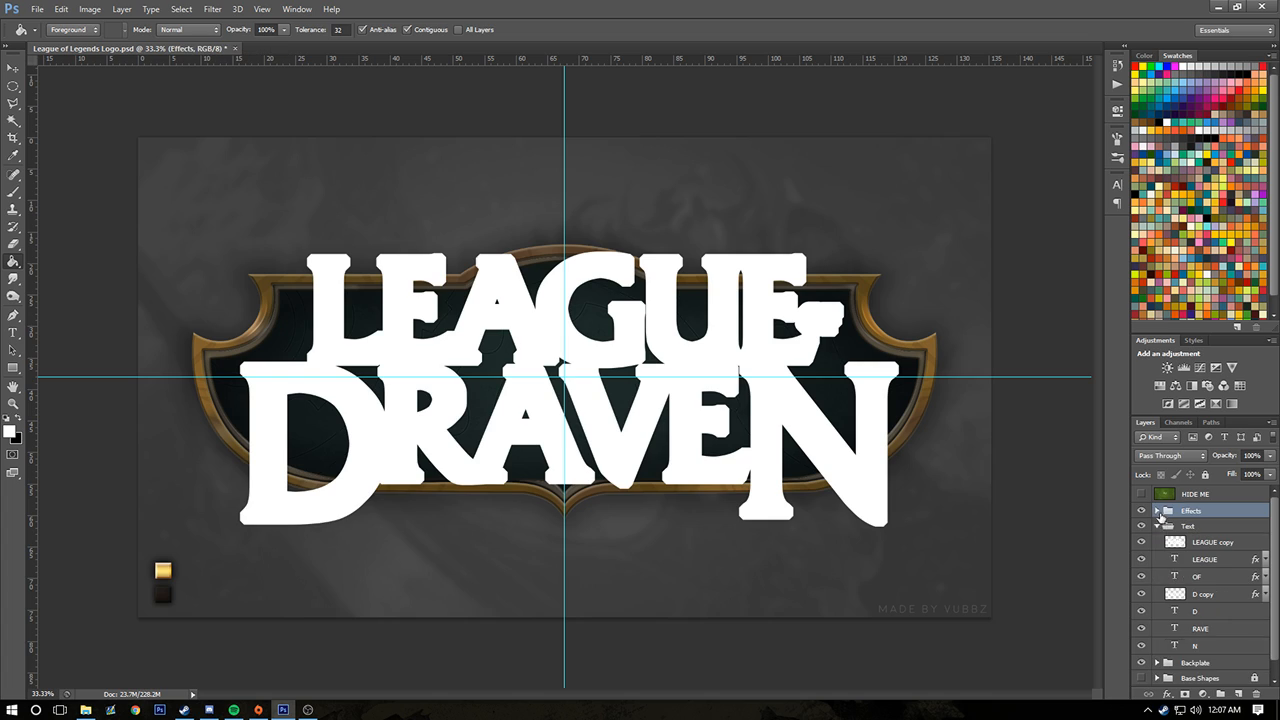
click(1213, 545)
right_click(1213, 545)
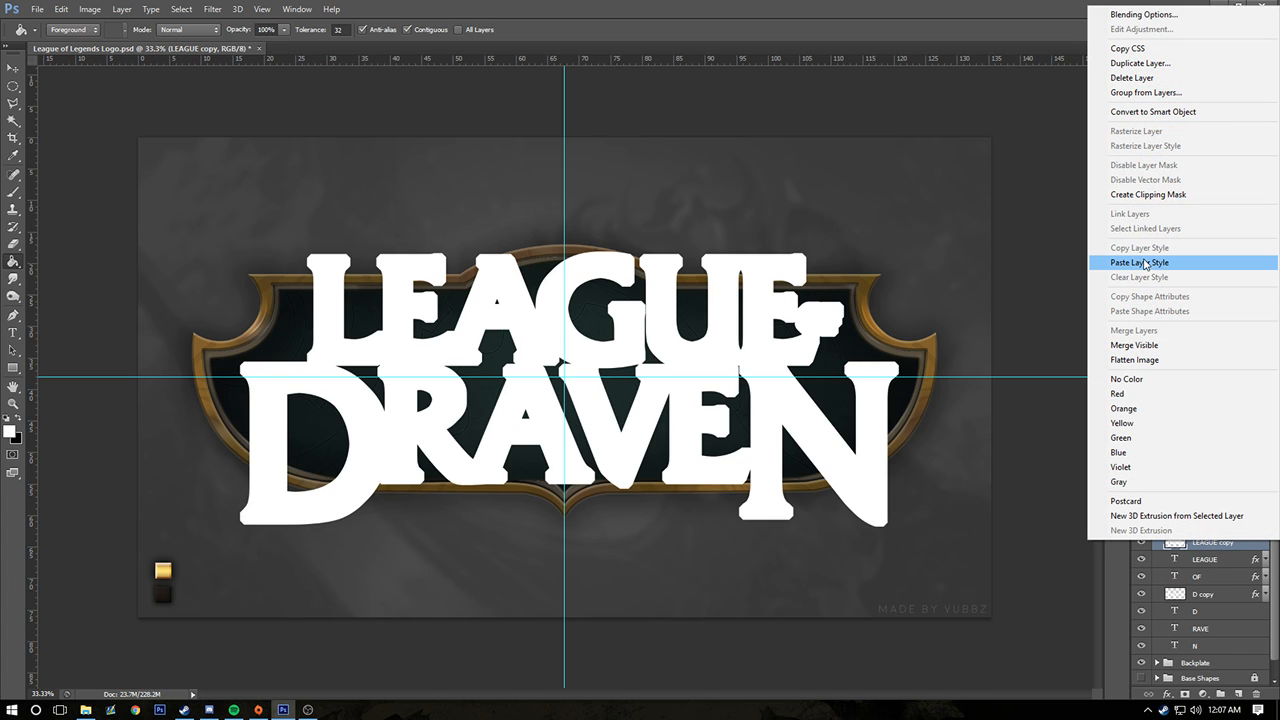
click(1145, 262)
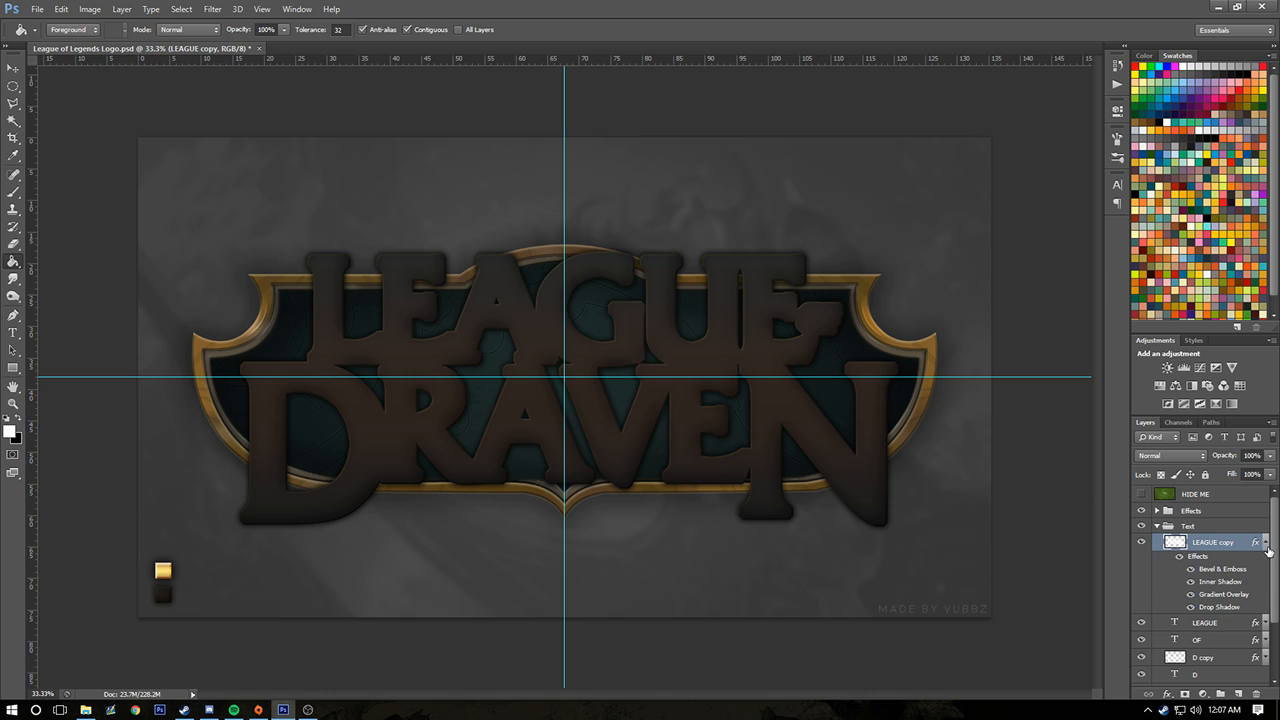
click(1265, 542)
Place LEAGUE copy beneath the D copy layer, and move LEAGUE, OF, D copy and LEAGUE copy above the Effects group
drag(1232, 543, 1226, 600)
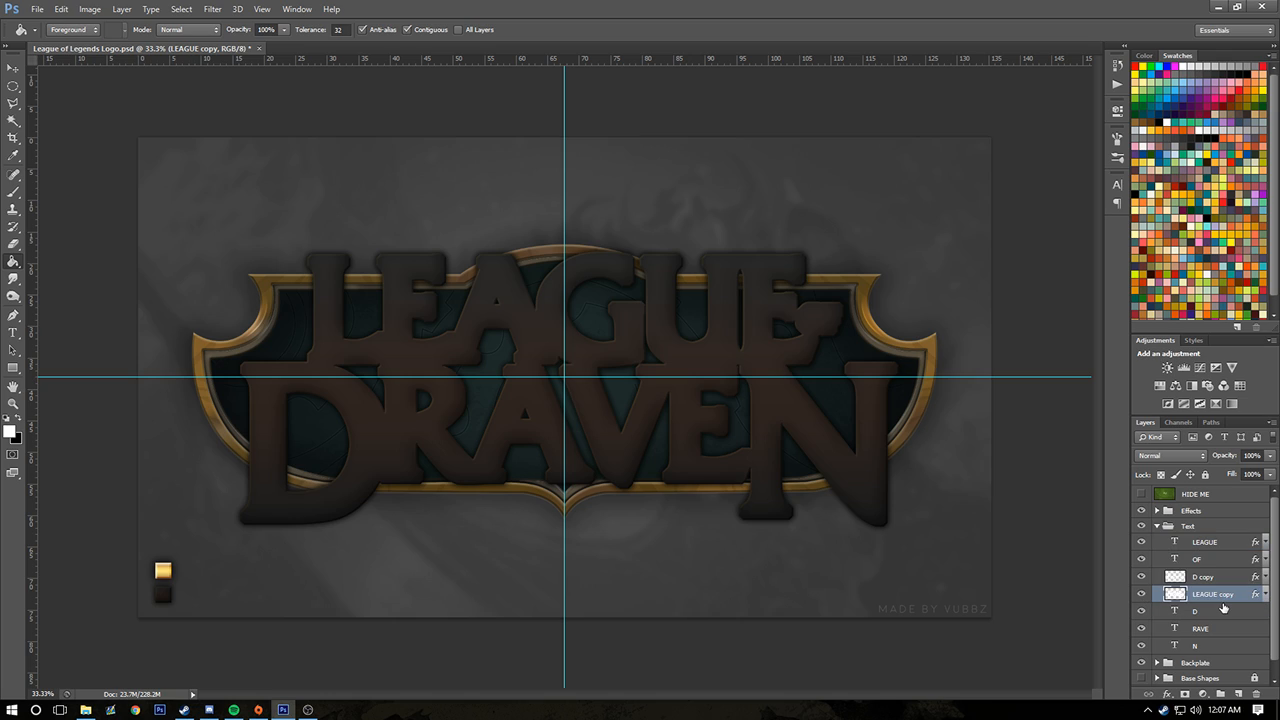
shift+click(1205, 542)
drag(1205, 542, 1198, 503)
click(1156, 596)
click(1157, 580)
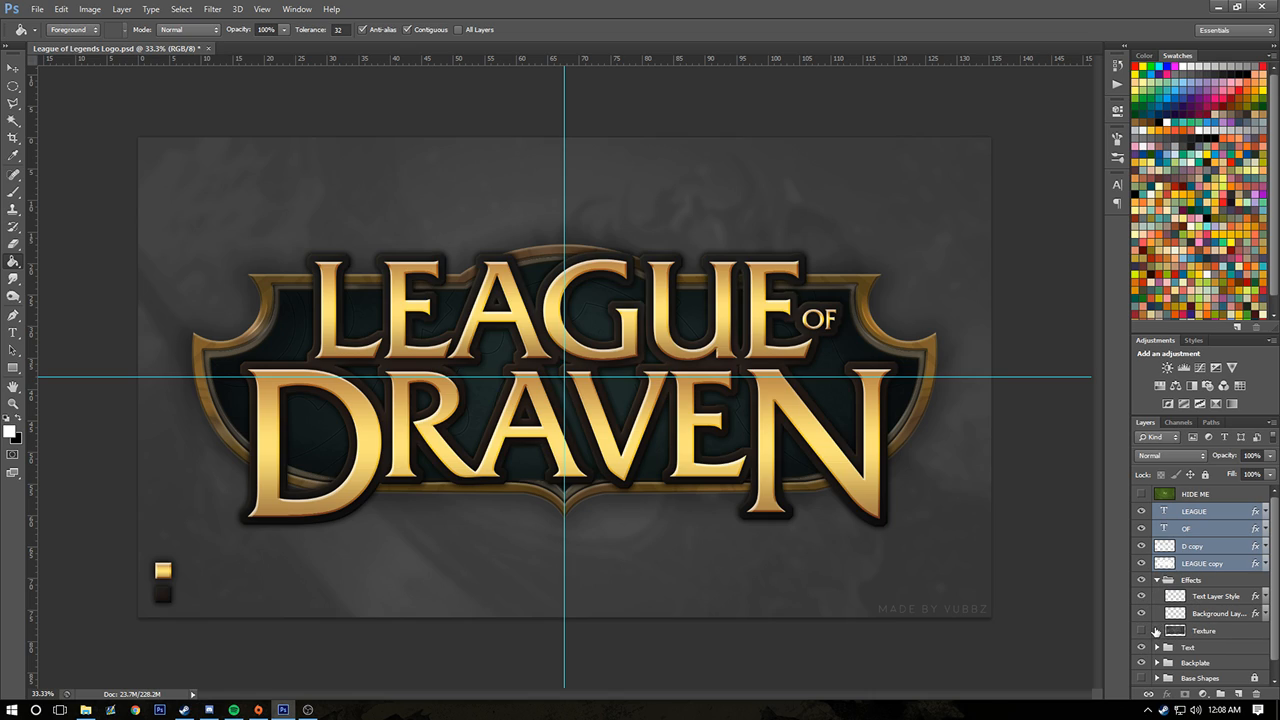
Move the Texture layer out of the Effects group to directly above the LEAGUE text layer
click(1141, 631)
click(1141, 631)
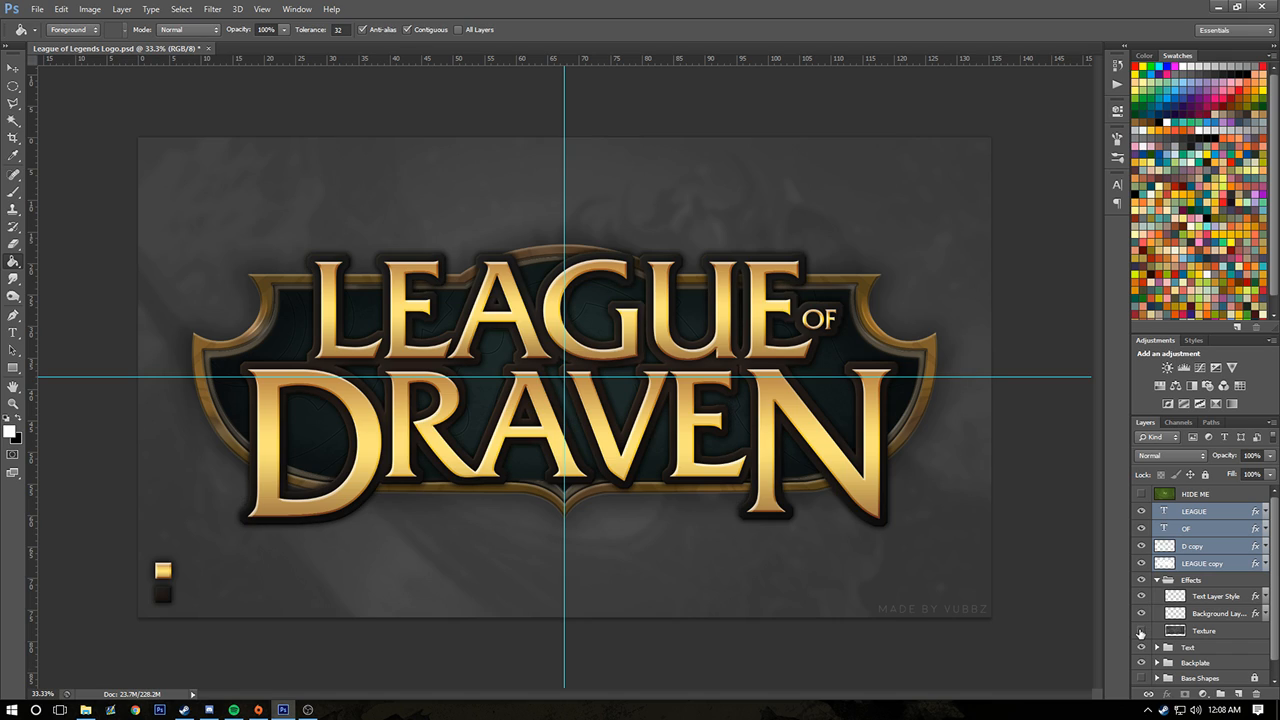
click(1222, 636)
drag(1205, 636, 1187, 499)
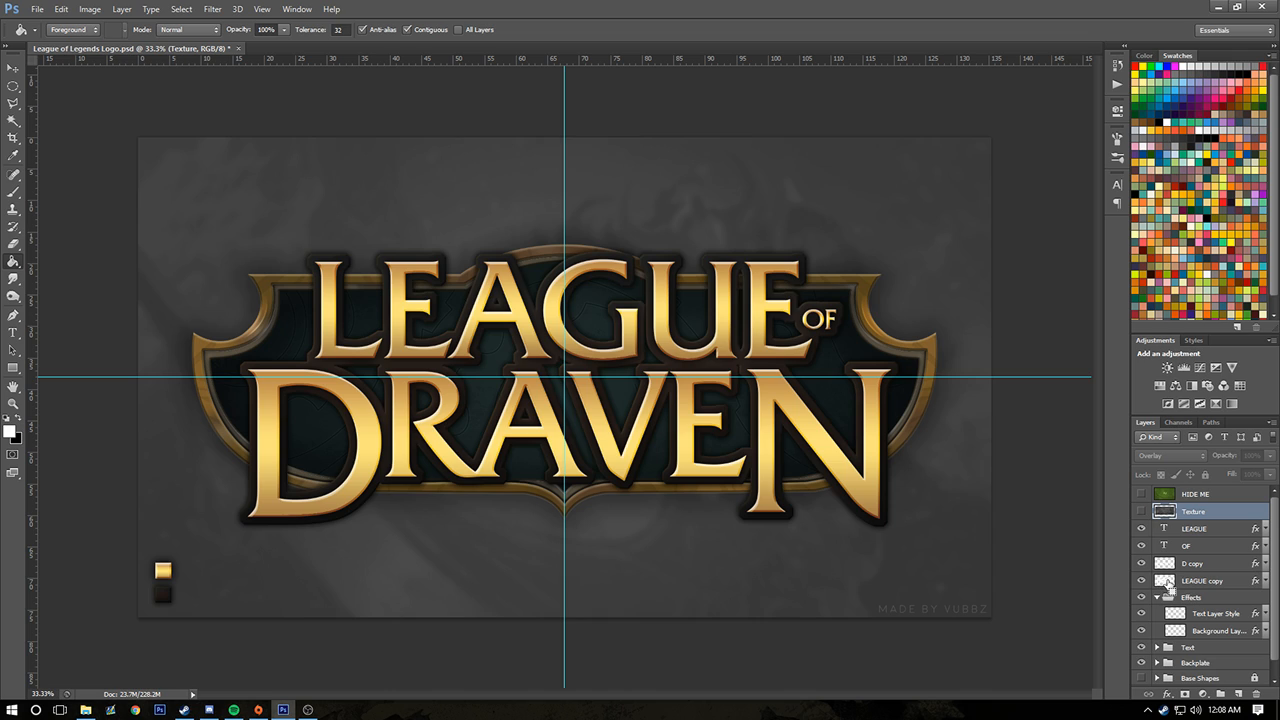
Copy the part of the Texture inside the LEAGUE copy outline to a new layer and place it below the hidden Texture layer
ctrl+click(1167, 582)
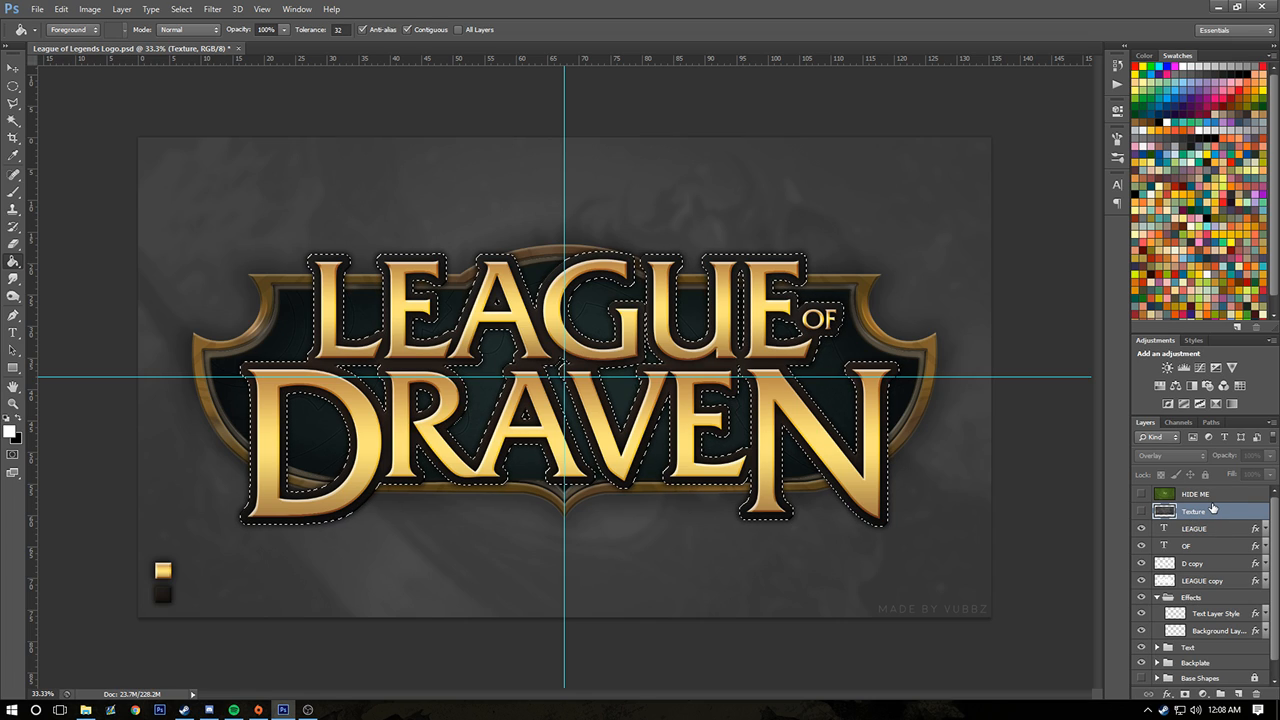
key(ctrl+j)
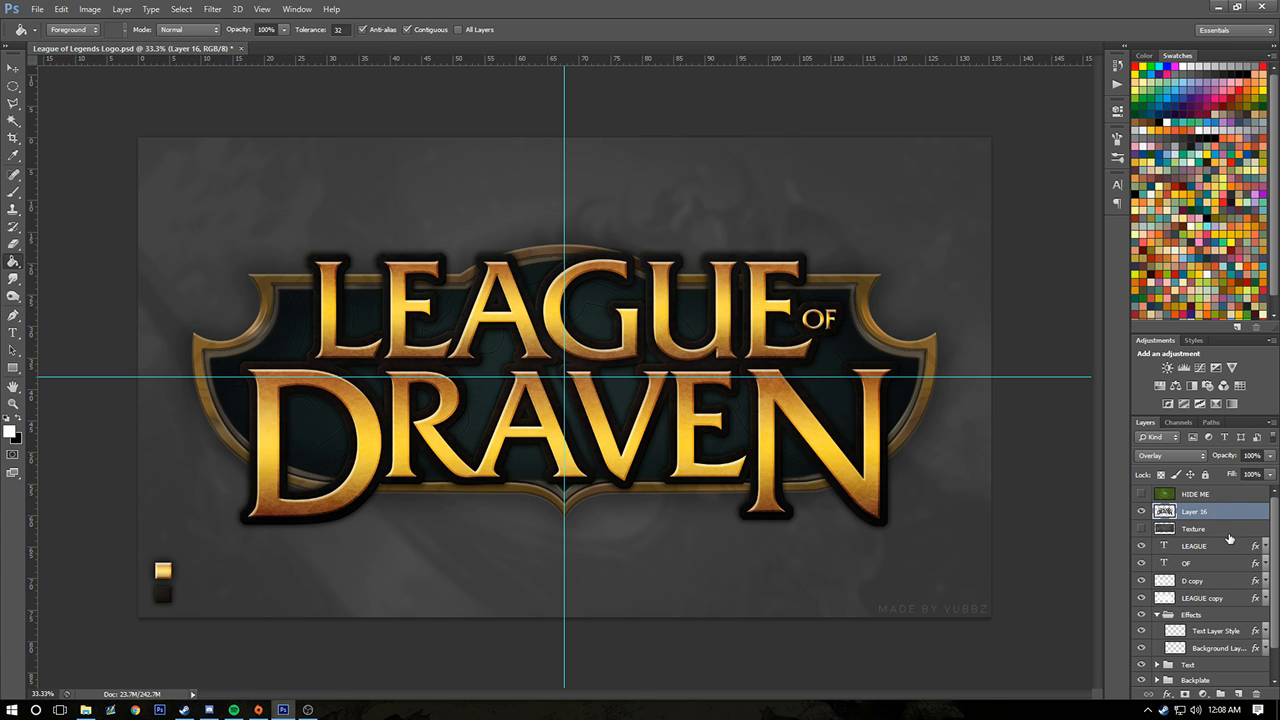
click(1142, 529)
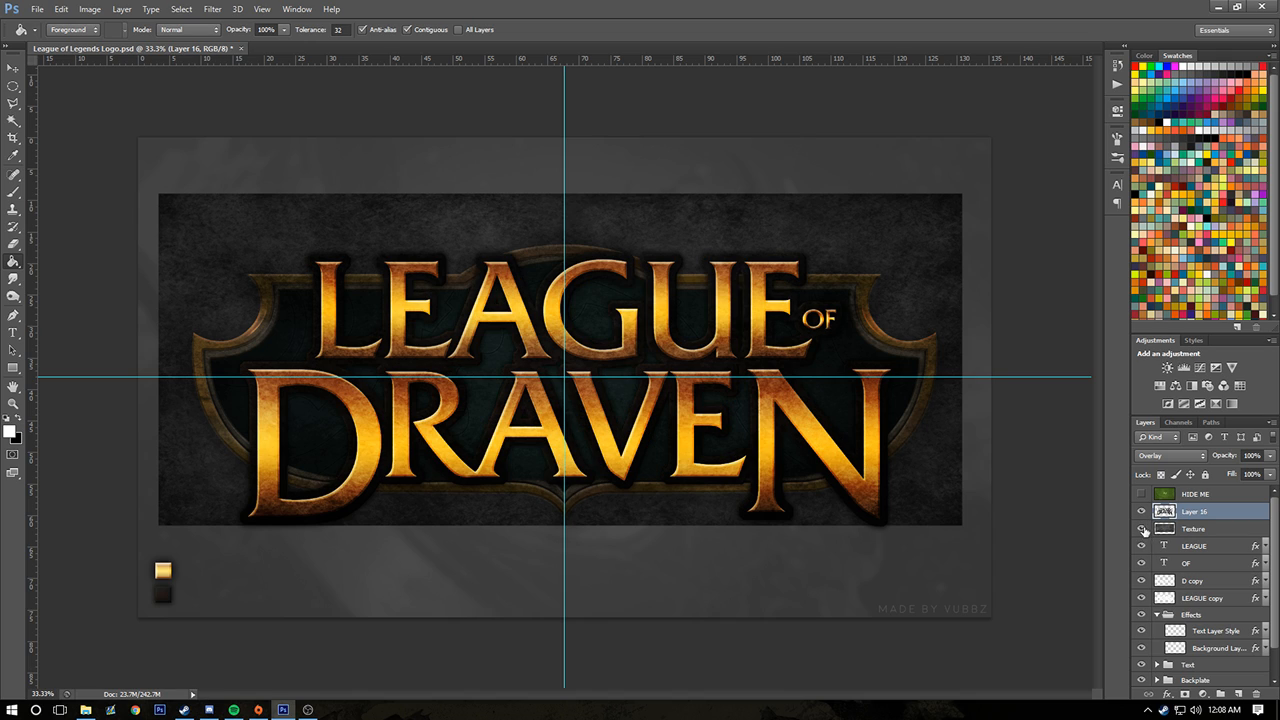
click(1143, 530)
drag(1204, 515, 1210, 540)
Examine the lettering up close with the cut-out texture layer hidden and shown
key(ctrl+plus)
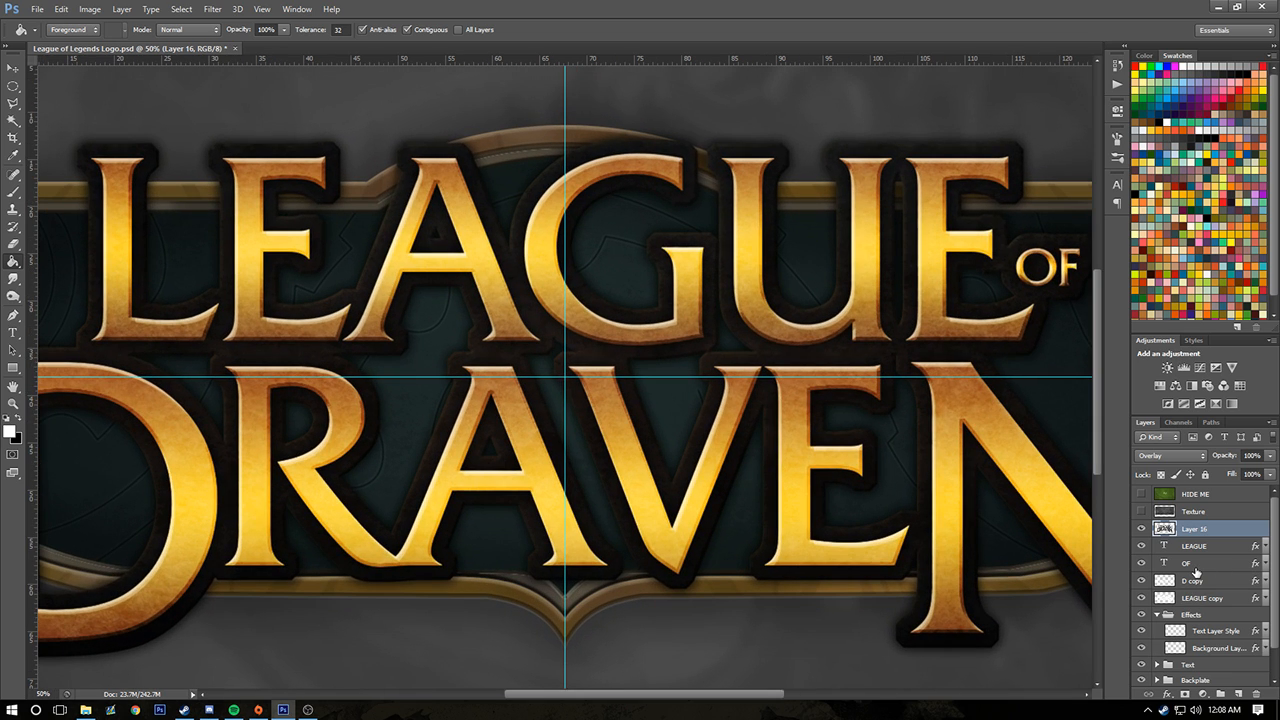
key(ctrl+plus)
click(1143, 528)
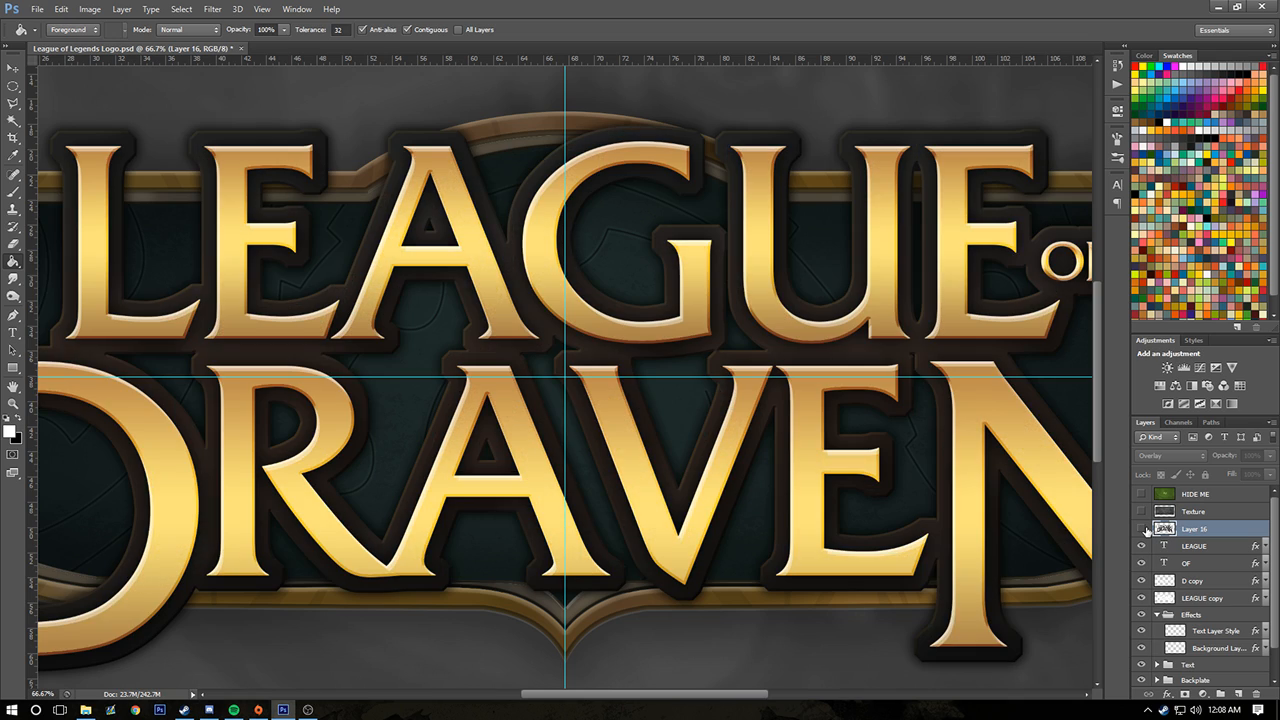
click(1143, 528)
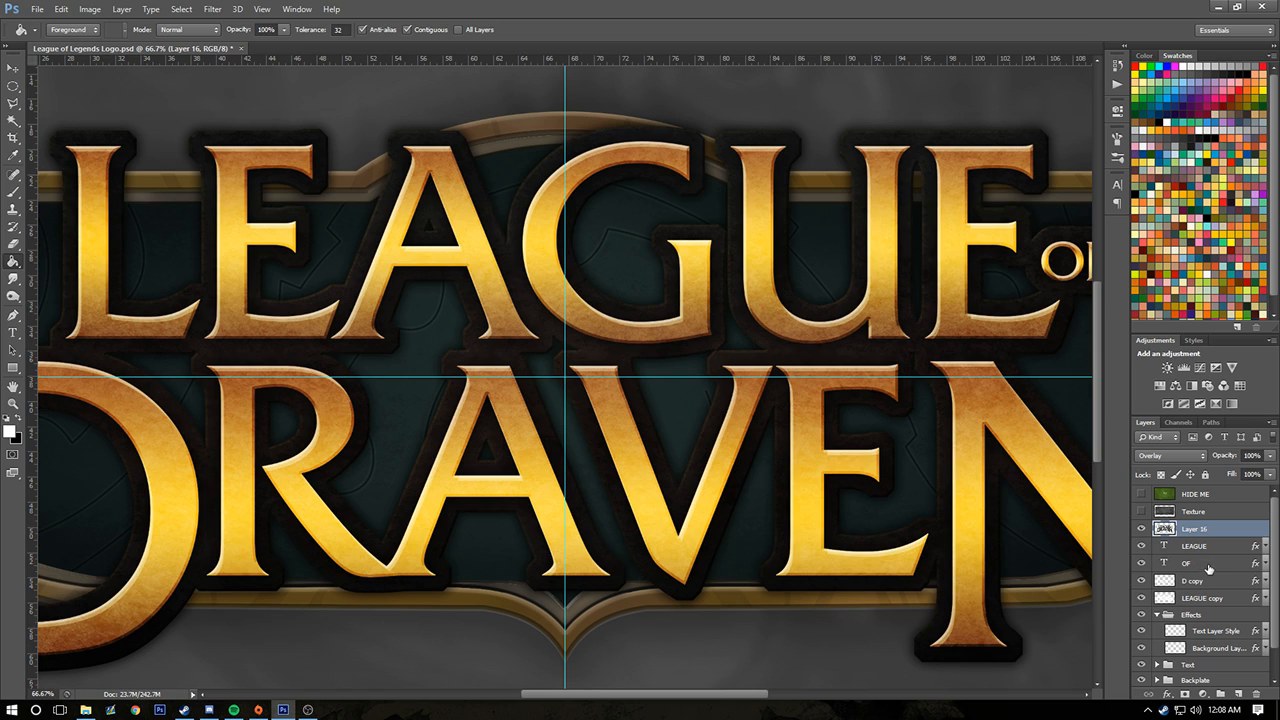
key(ctrl+minus)
key(ctrl+minus)
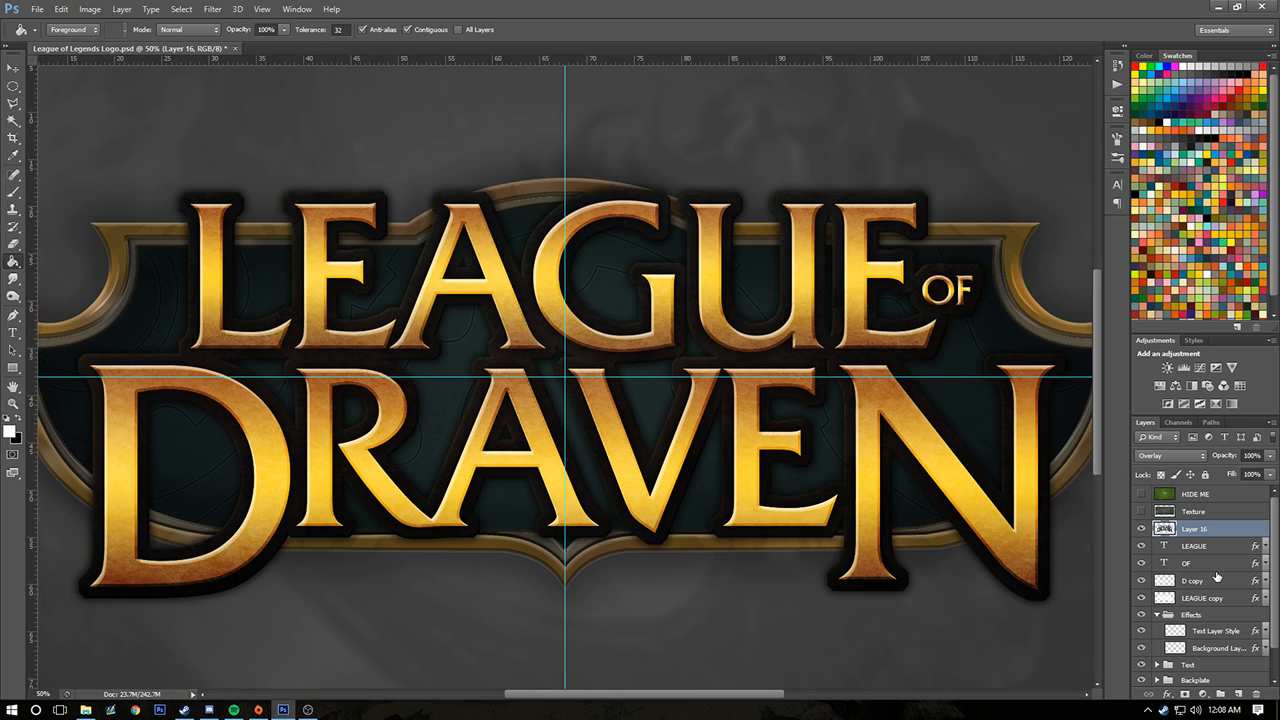
key(ctrl+minus)
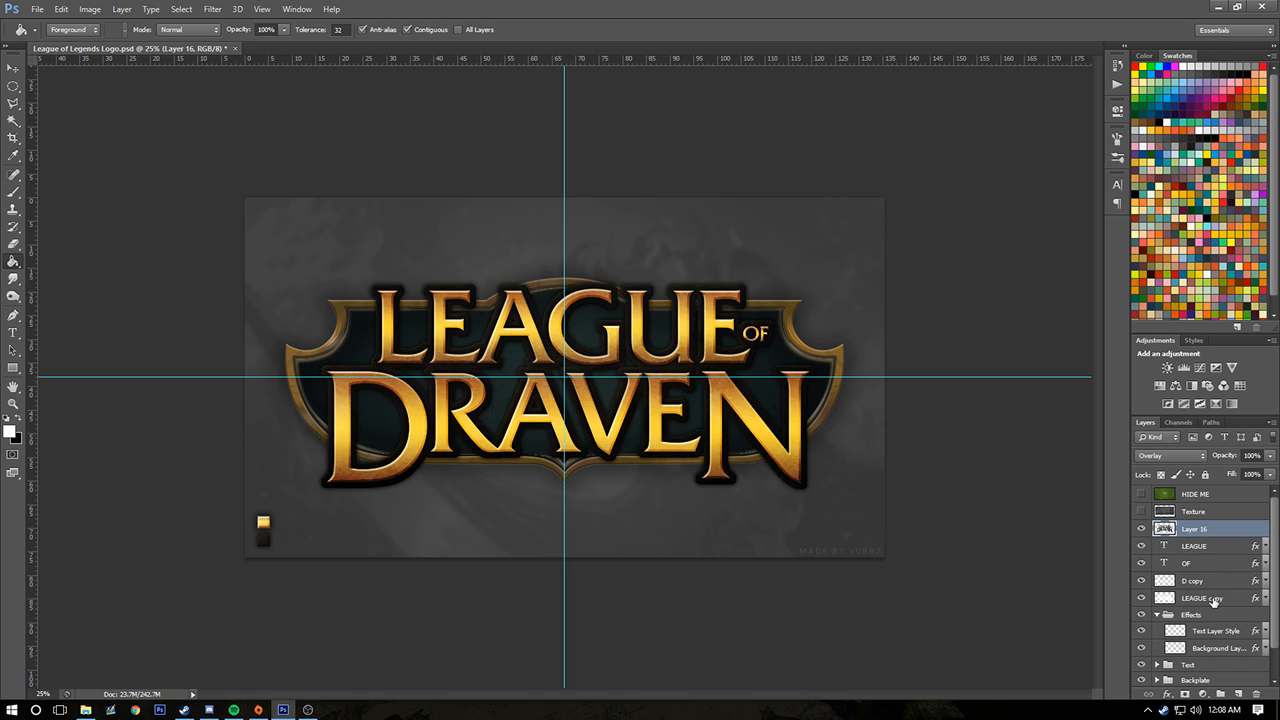
Merge the layers and groups from Layer 16 down to Backplate into a single logo layer
scroll(1213, 598, down, 2)
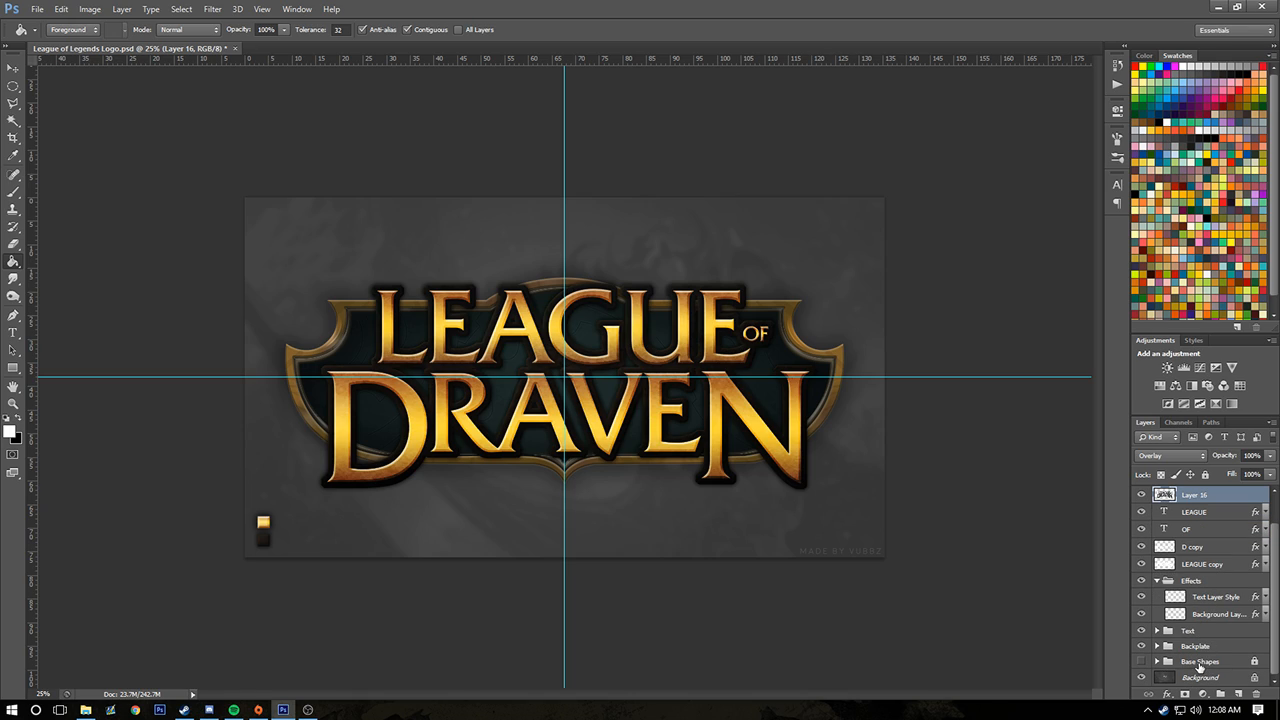
shift+click(1196, 651)
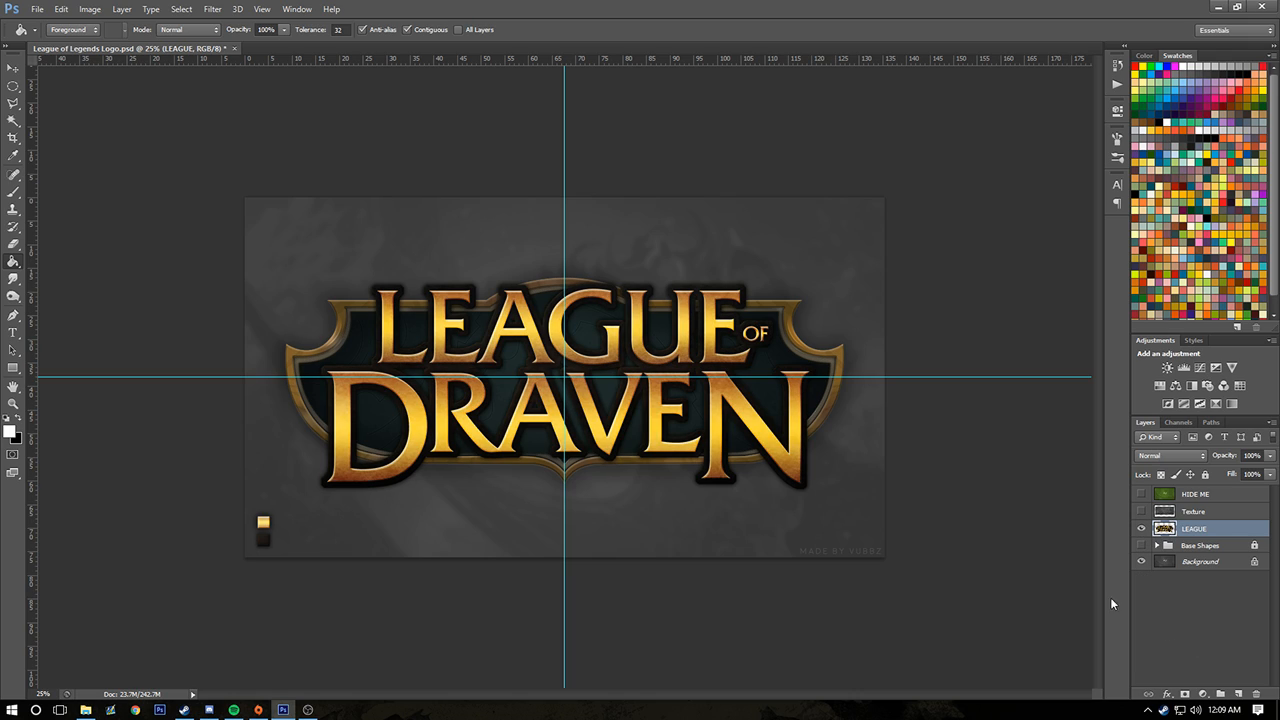
Try moving the merged logo around the canvas as one piece
key(v)
mouse_move(604, 343)
mouse_down()
mouse_move(578, 280)
mouse_move(653, 320)
mouse_up()
drag(553, 328, 524, 322)
Delete the gold and black style swatches with a rectangular selection, deselect, and move the logo back to the canvas centre
click(12, 87)
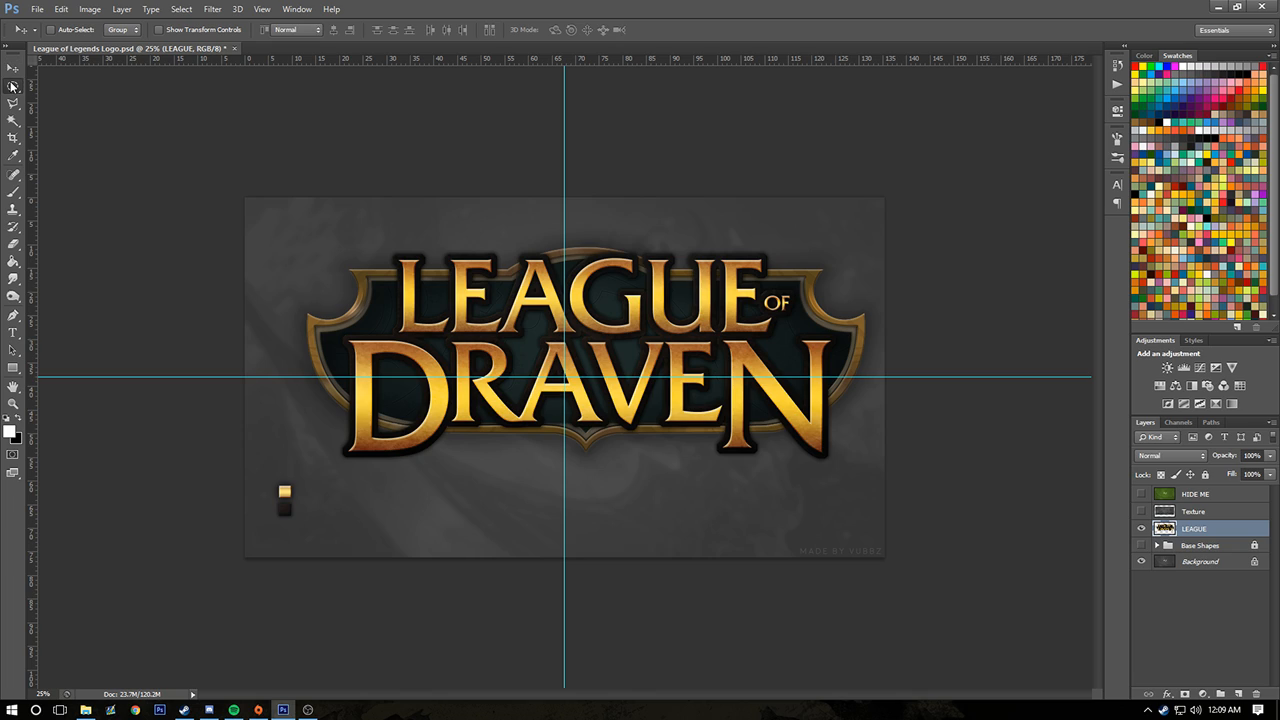
click(47, 87)
drag(222, 414, 303, 560)
key(Delete)
key(ctrl+d)
click(12, 67)
drag(630, 298, 638, 333)
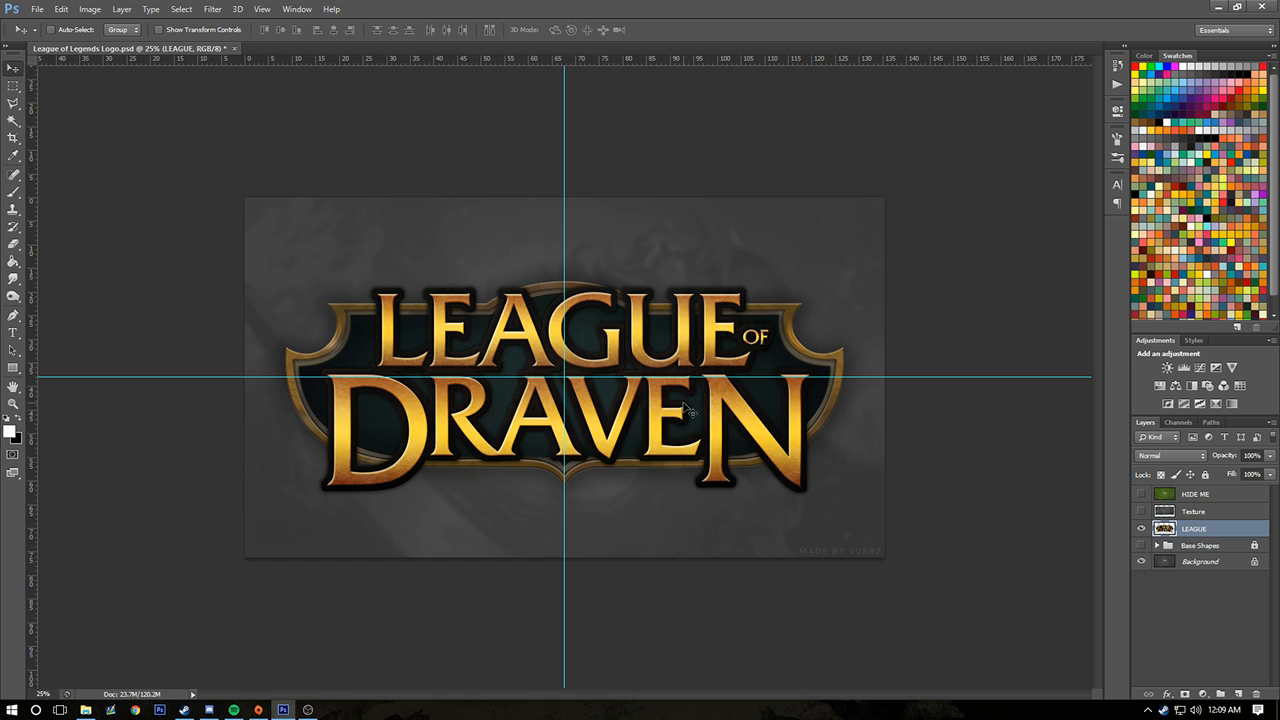
Undo the logo moves and the deletion of the style swatches
key(ctrl+alt+z)
key(ctrl+alt+z)
key(ctrl+alt+z)
key(ctrl+shift+z)
key(ctrl+shift+z)
key(ctrl+shift+z)
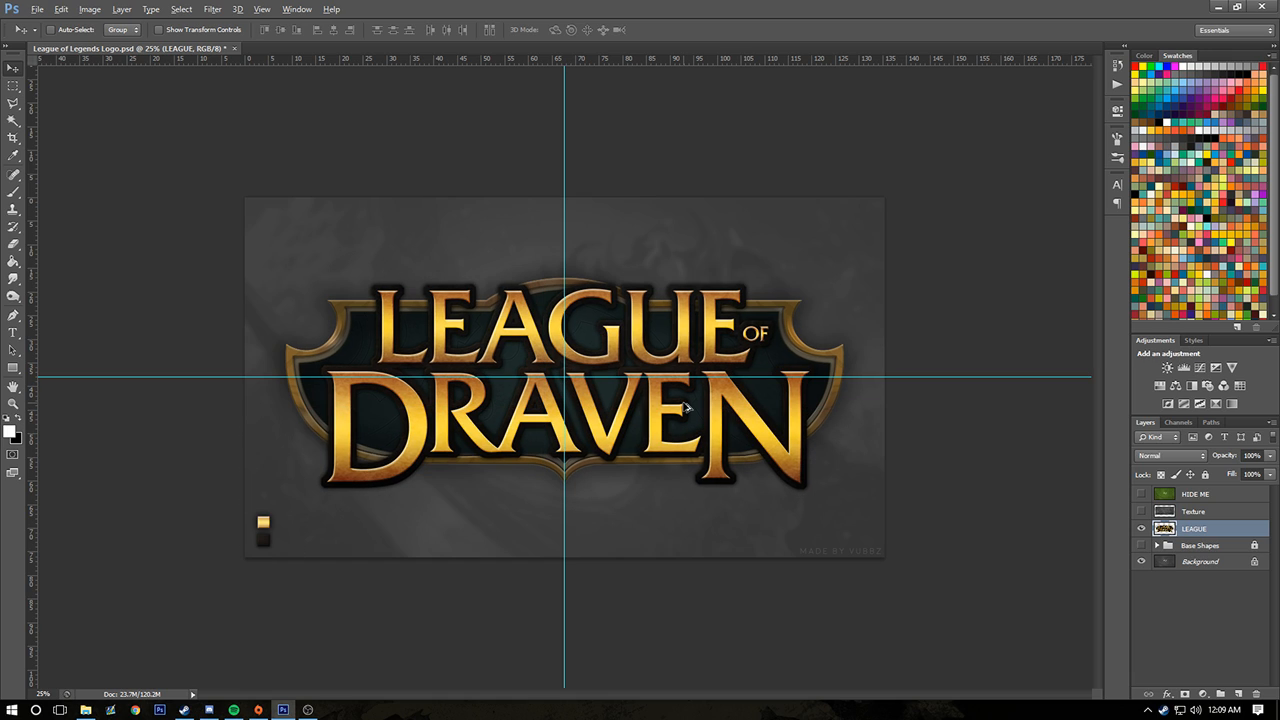
scroll(698, 400, up, 2)
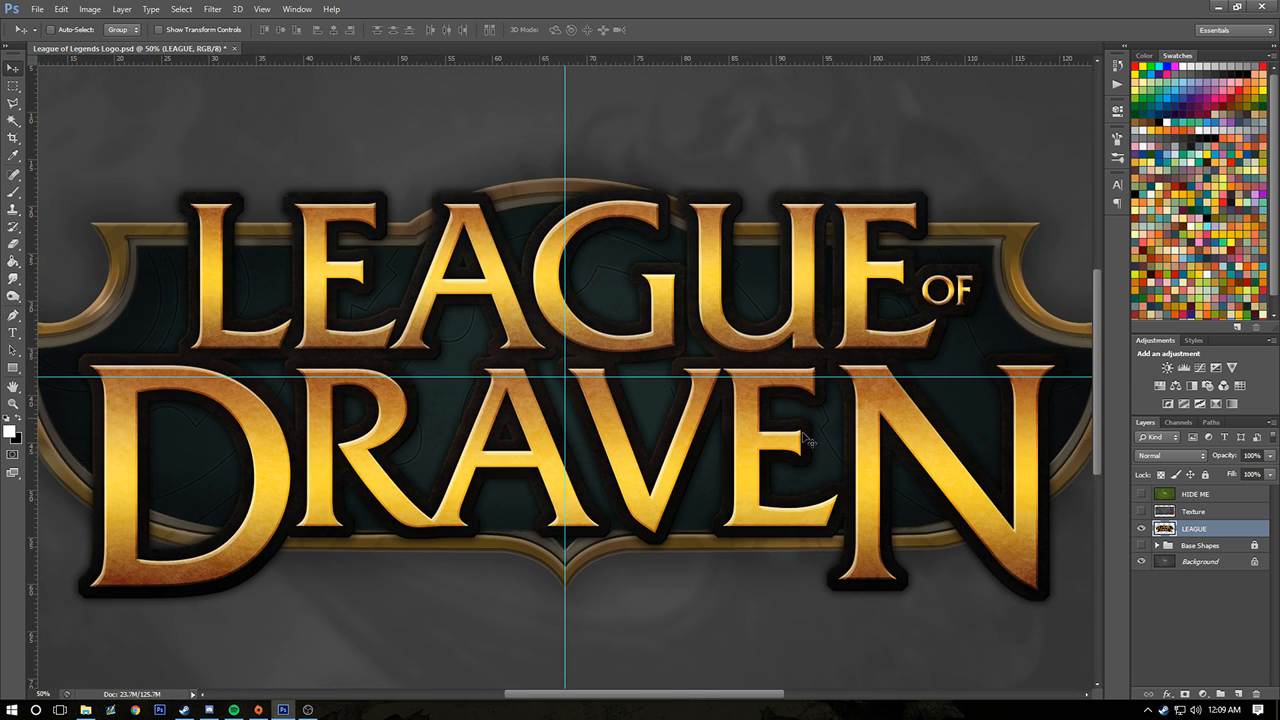
drag(672, 694, 722, 692)
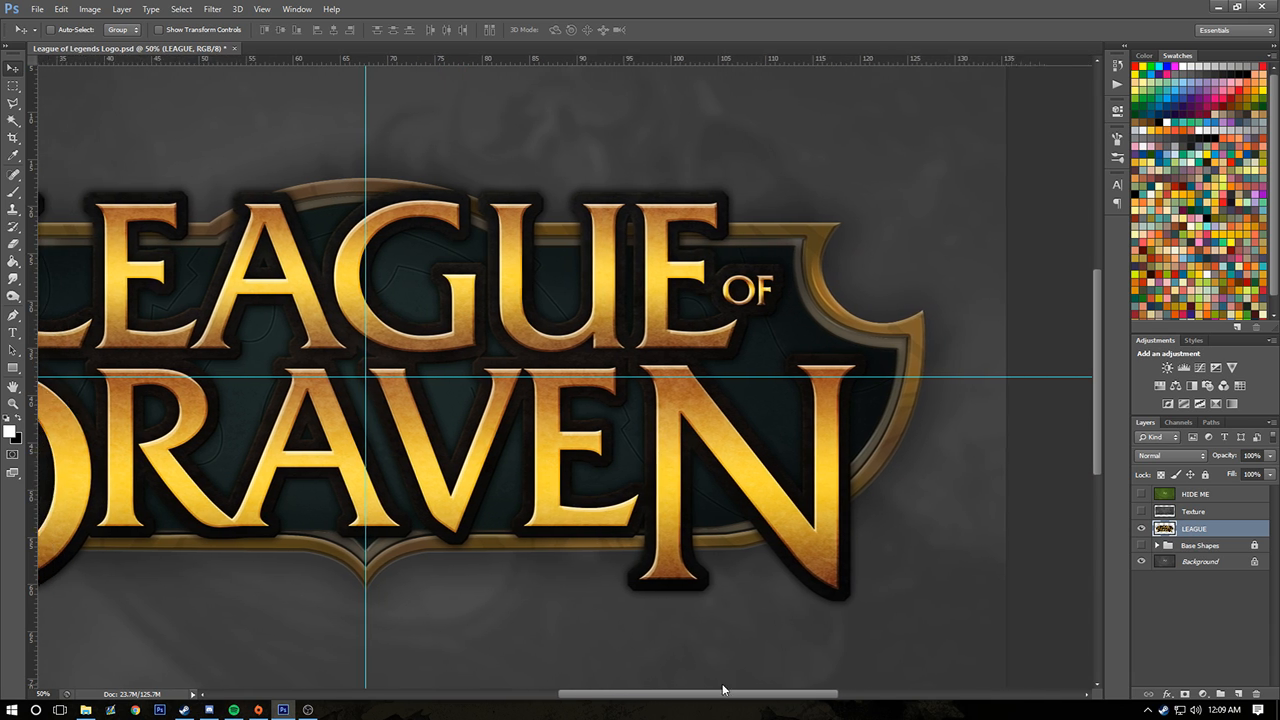
scroll(655, 668, down, 1)
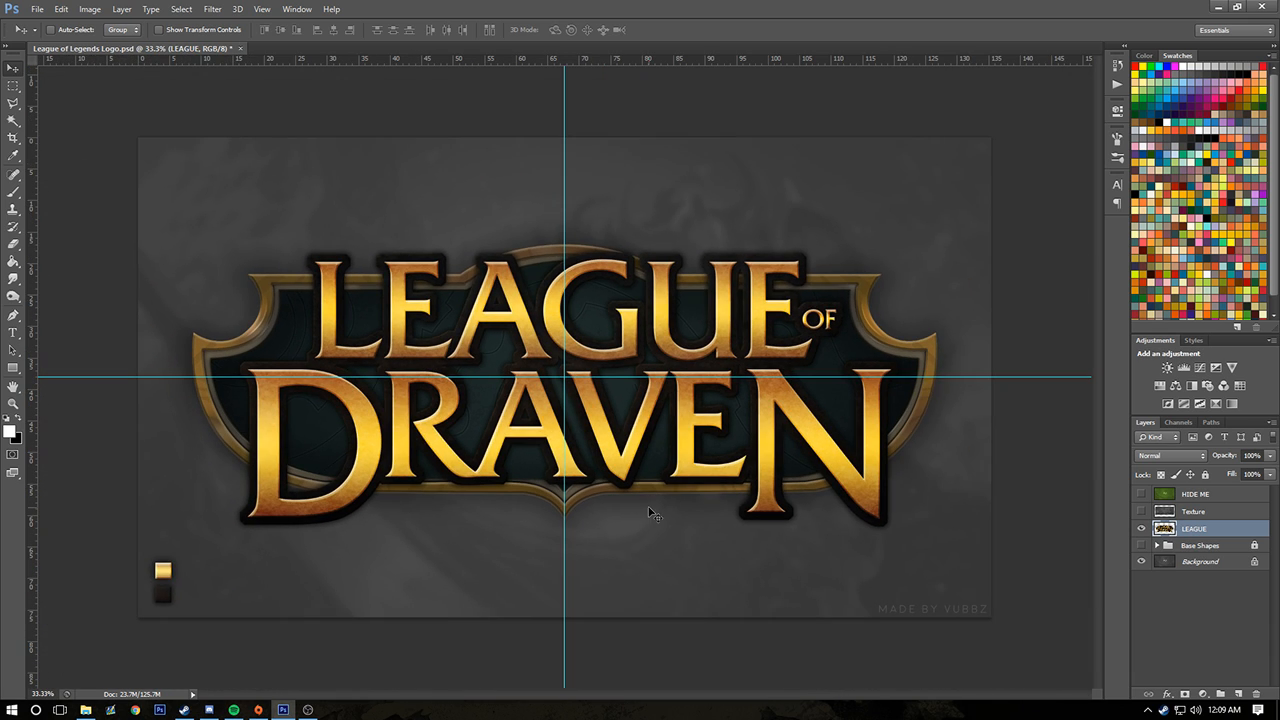